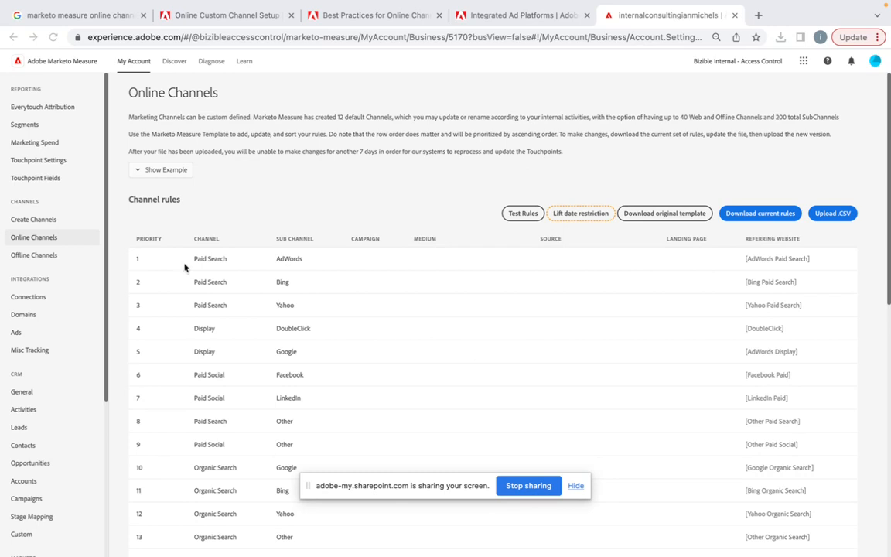
- Close the Google search and Integrated Ad Platforms tabs while viewing the Online Custom Channel Setup and Best Practices for Online Channels articles
{"action": "left_click", "coordinate": [144, 15]}
{"action": "left_click", "coordinate": [103, 22]}
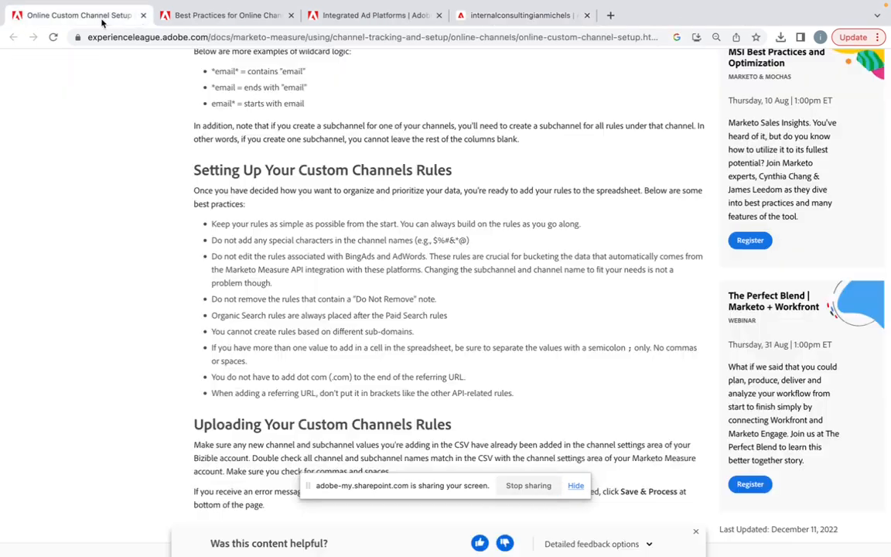
{"action": "left_click", "coordinate": [220, 16]}
{"action": "scroll", "coordinate": [257, 173], "scroll_direction": "up", "scroll_amount": 10}
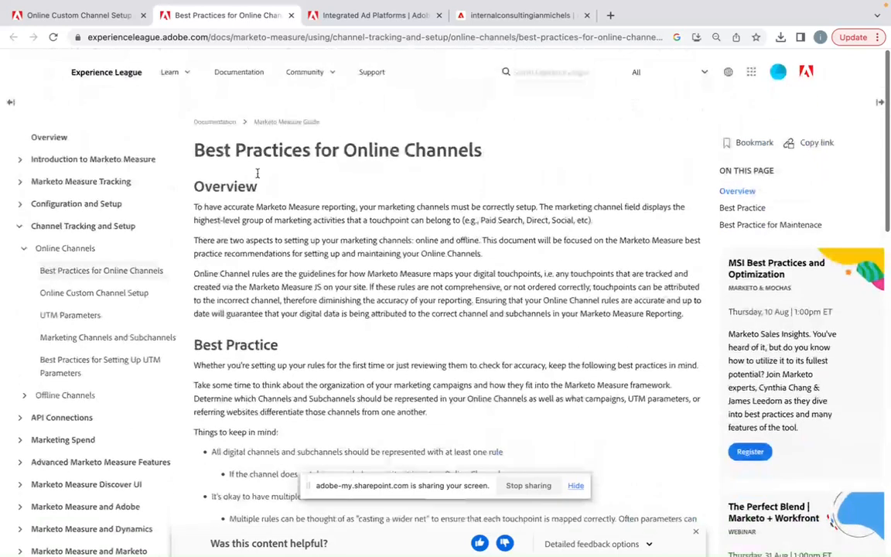
{"action": "left_click", "coordinate": [82, 16]}
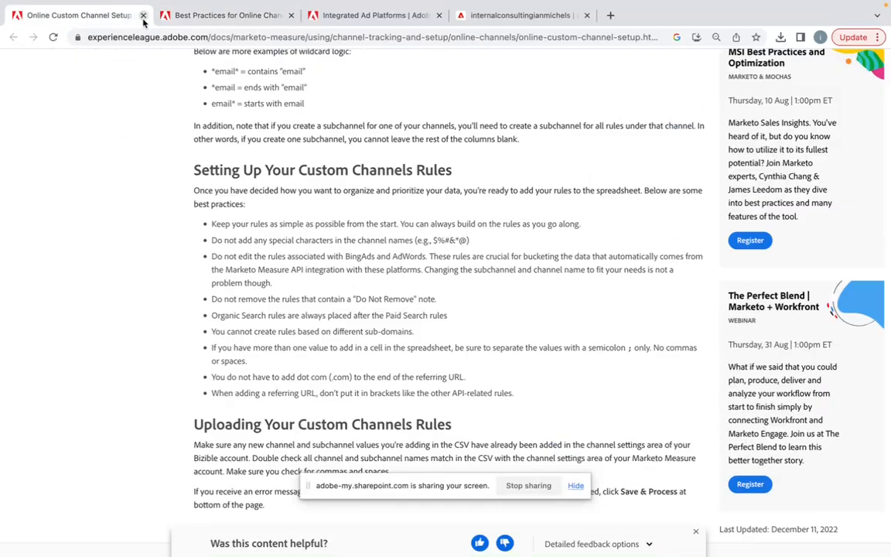
{"action": "left_click", "coordinate": [215, 15]}
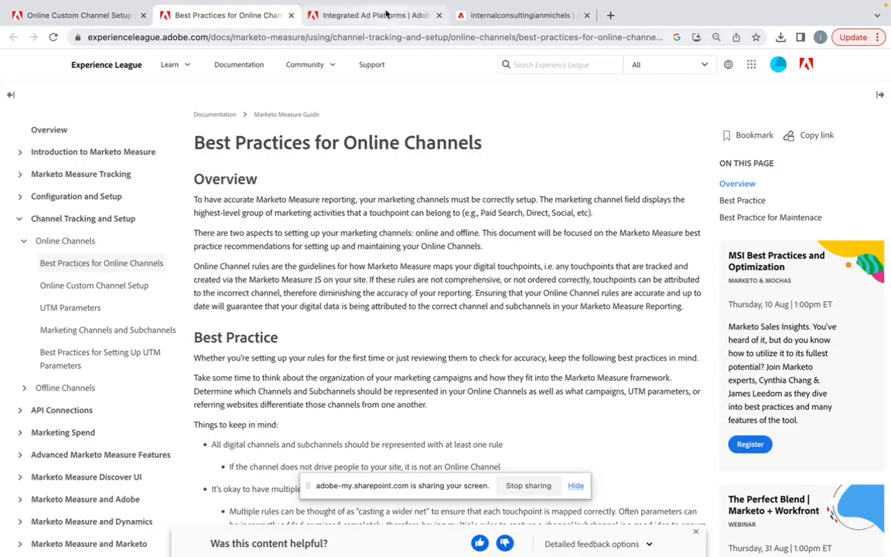
{"action": "left_click", "coordinate": [439, 15]}
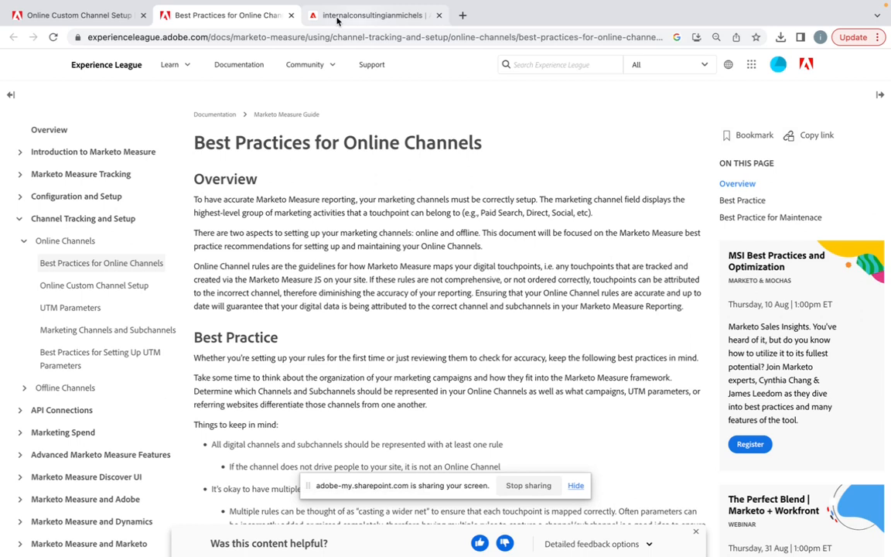
- In Marketo Measure's Create Channels settings, add a channel named New Channel at the end of the channel list
{"action": "left_click", "coordinate": [383, 17]}
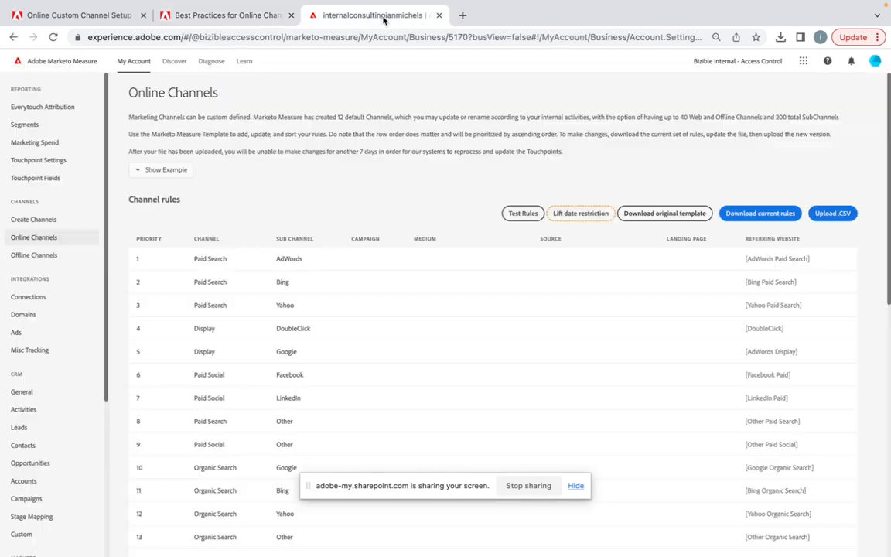
{"action": "left_click", "coordinate": [51, 221]}
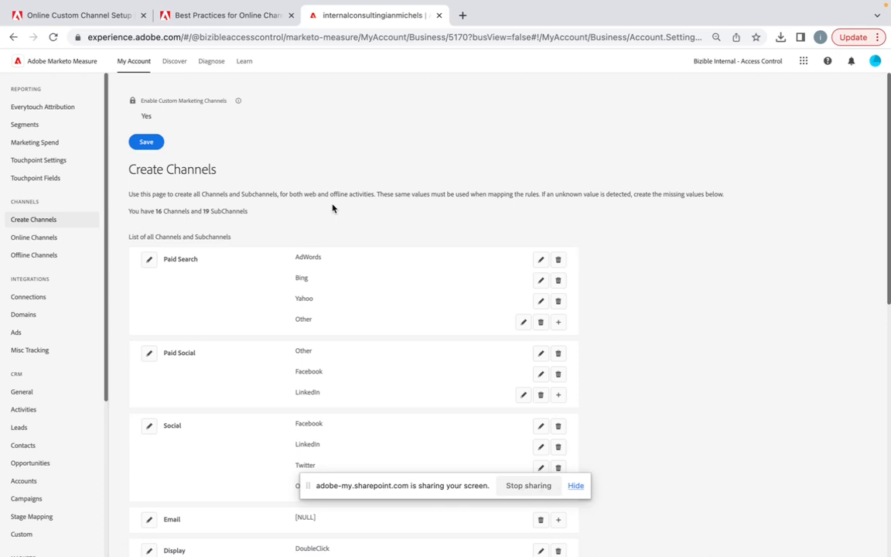
{"action": "scroll", "coordinate": [333, 207], "scroll_direction": "down", "scroll_amount": 7}
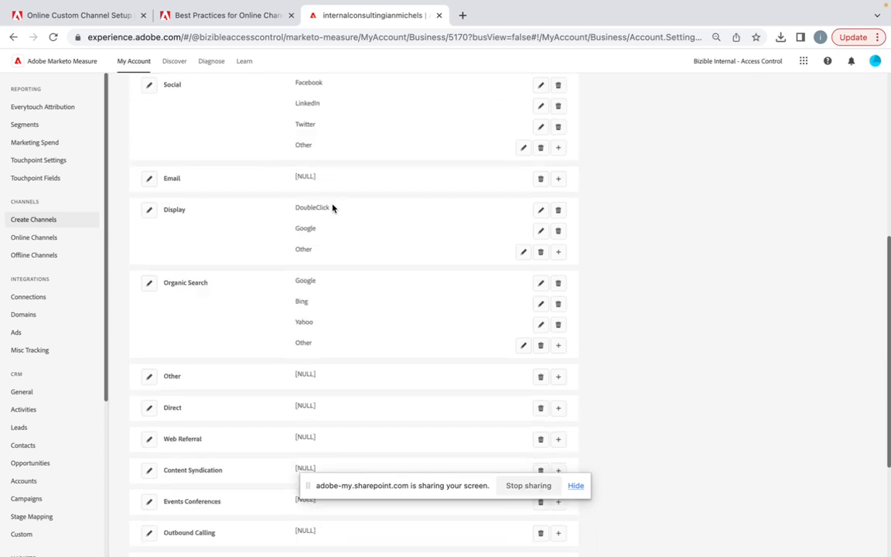
{"action": "left_click", "coordinate": [153, 503]}
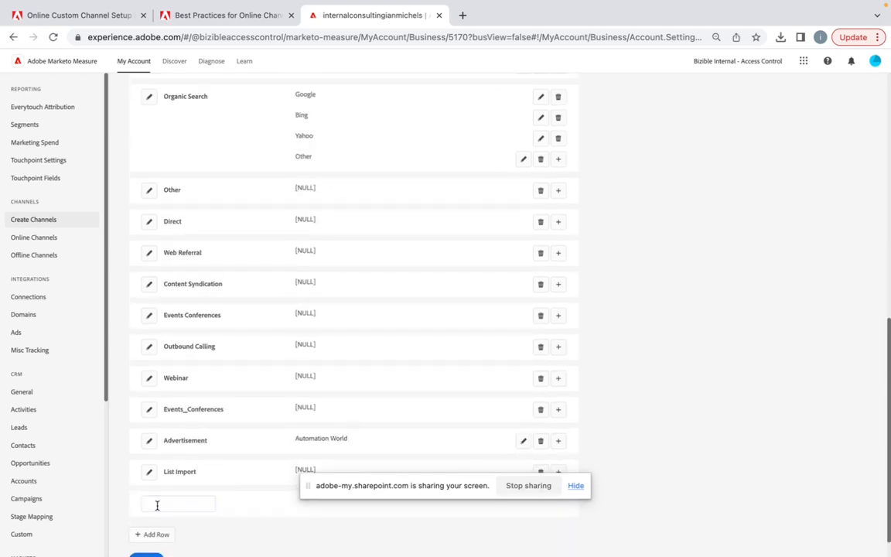
{"action": "left_click", "coordinate": [157, 505]}
{"action": "type", "text": "N"}
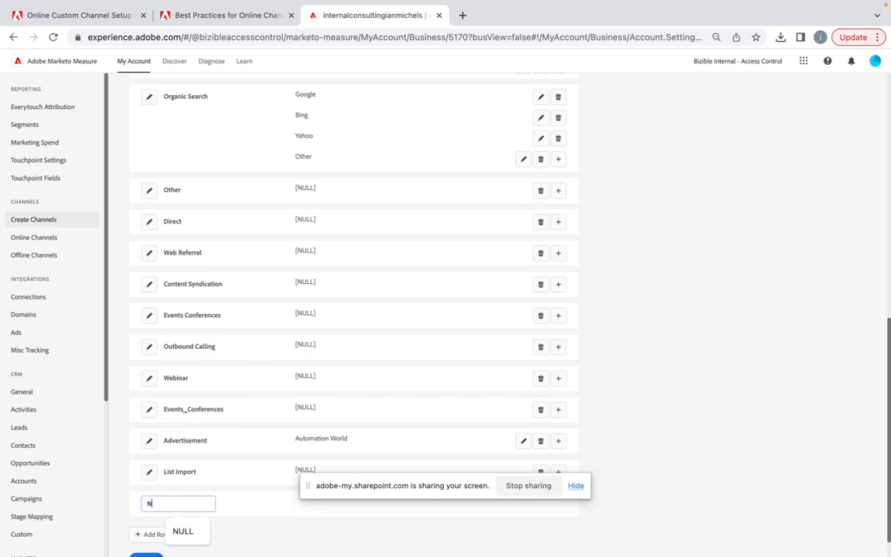
{"action": "type", "text": "ew Channel"}
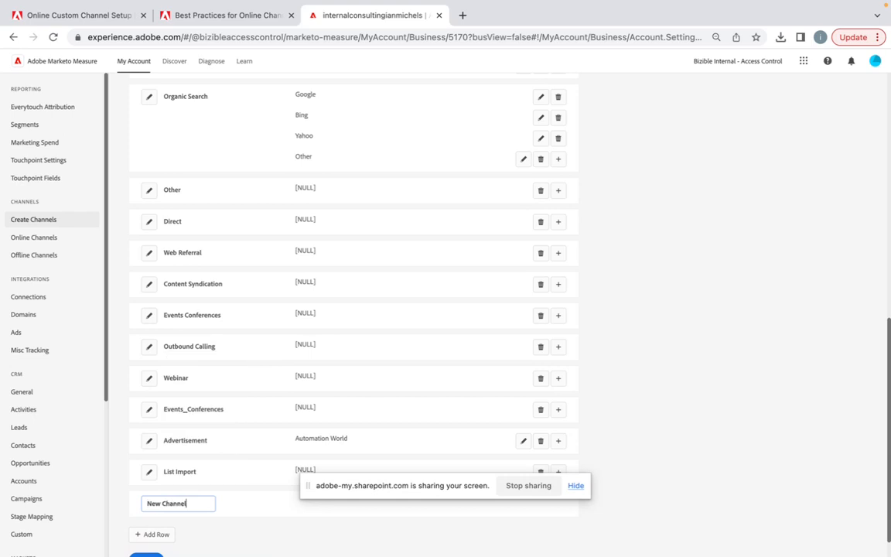
{"action": "key", "text": "Return"}
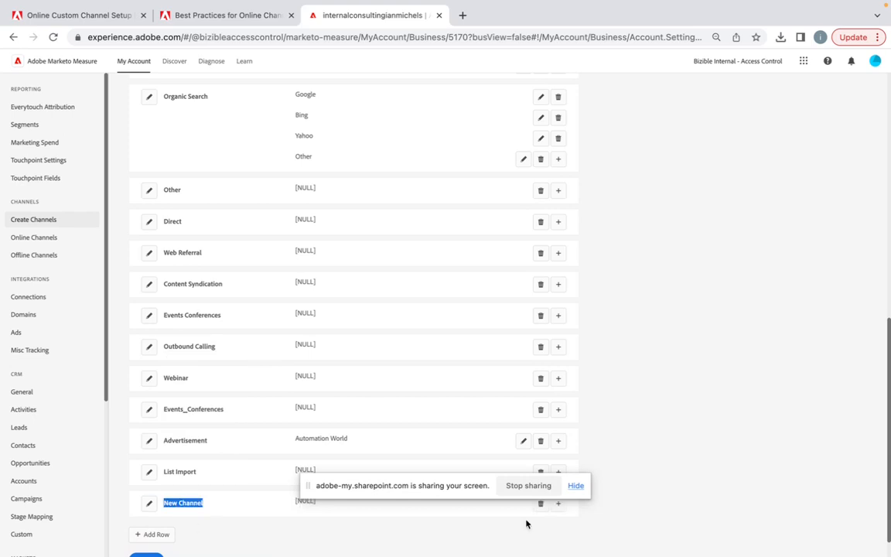
- Add a subchannel named New Sub Channel under New Channel and save the channel list
{"action": "left_click", "coordinate": [557, 504]}
{"action": "left_click", "coordinate": [343, 526]}
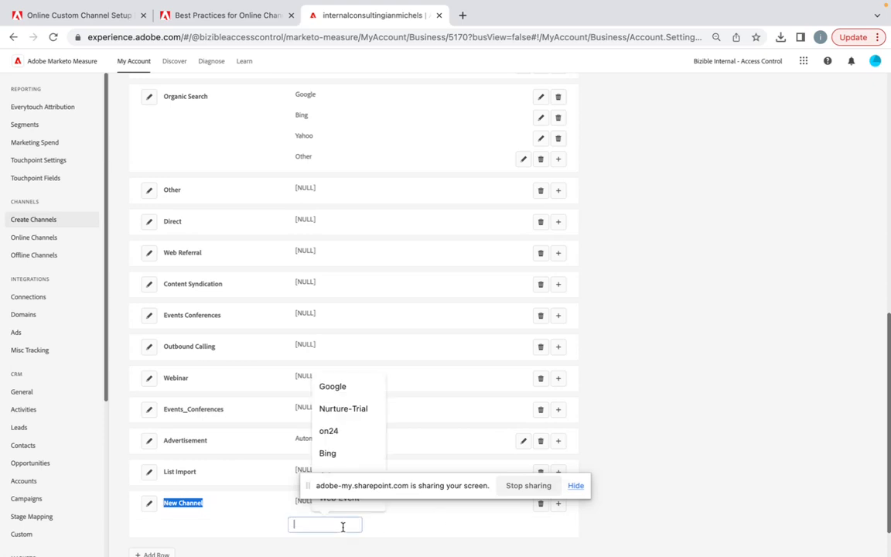
{"action": "type", "text": "New Sub"}
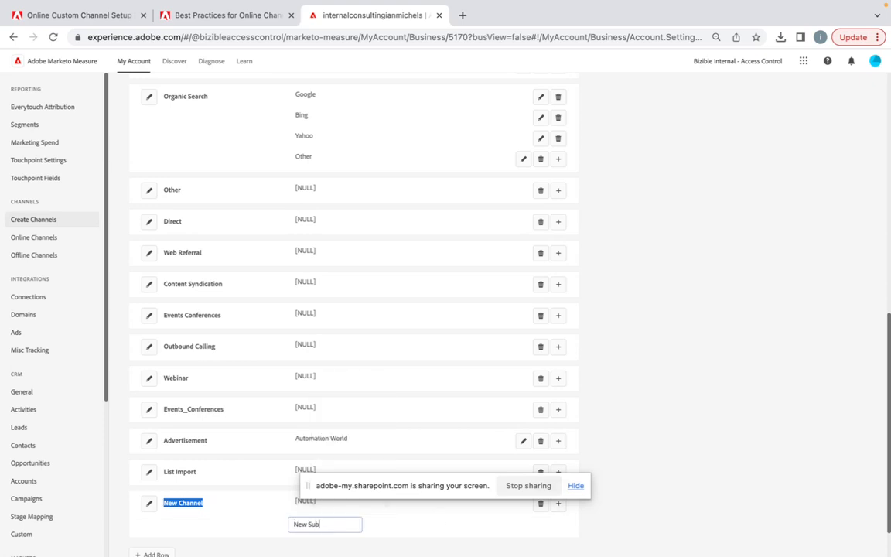
{"action": "type", "text": " Channel"}
{"action": "key", "text": "Return"}
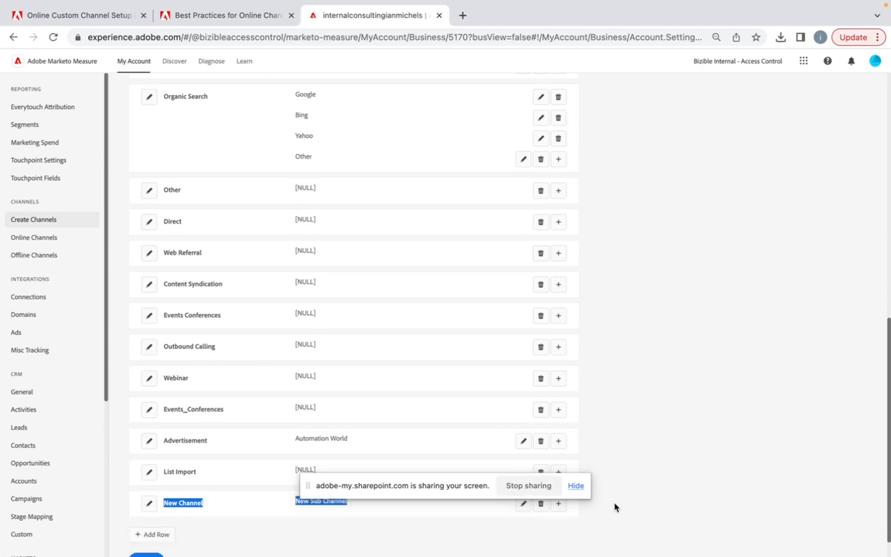
{"action": "scroll", "coordinate": [158, 491], "scroll_direction": "down", "scroll_amount": 1}
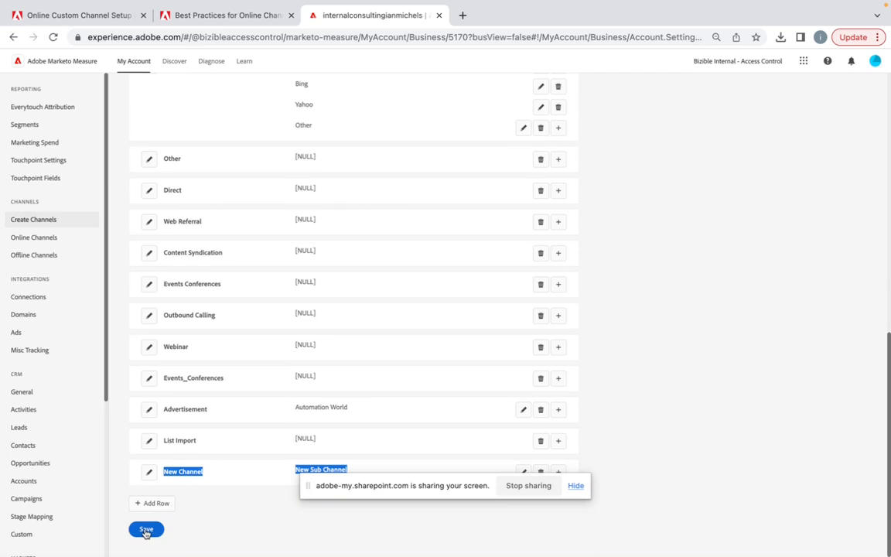
{"action": "left_click", "coordinate": [147, 529]}
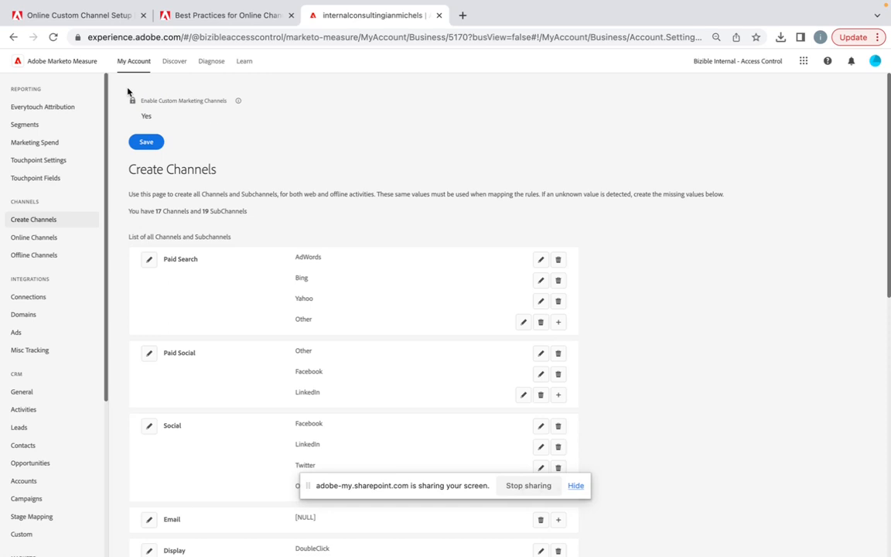
{"action": "scroll", "coordinate": [191, 312], "scroll_direction": "down", "scroll_amount": 8}
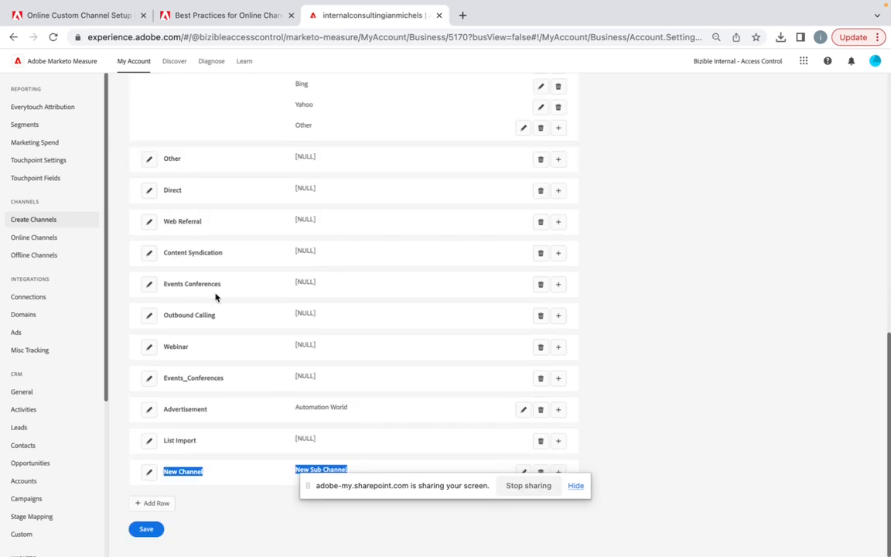
{"action": "scroll", "coordinate": [215, 297], "scroll_direction": "up", "scroll_amount": 10}
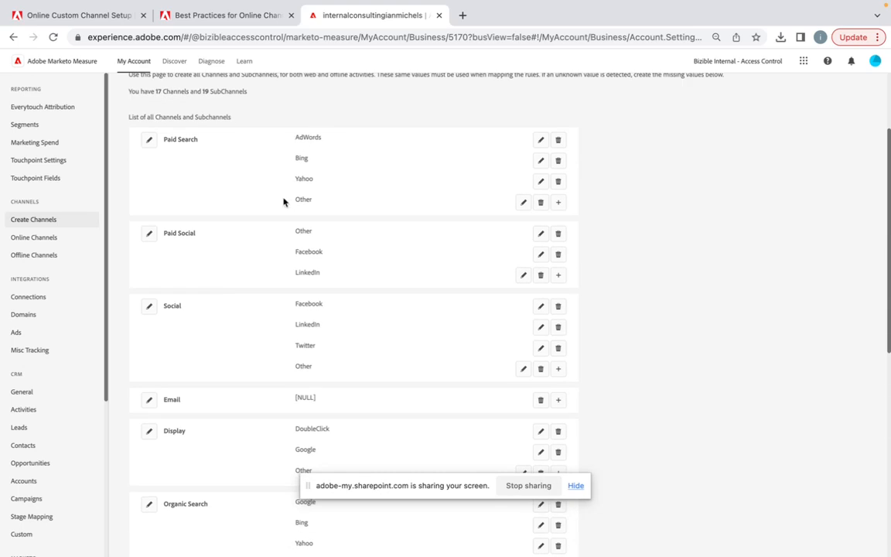
{"action": "scroll", "coordinate": [196, 204], "scroll_direction": "down", "scroll_amount": 1}
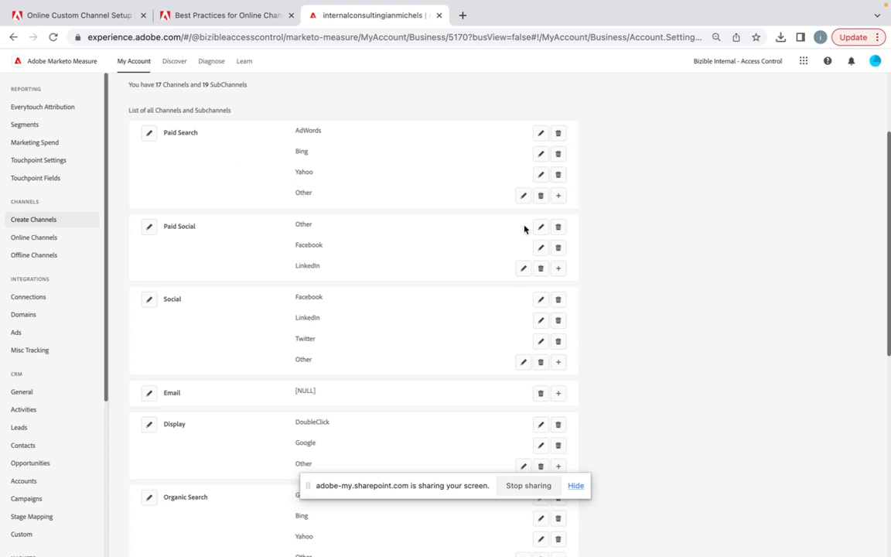
{"action": "left_click", "coordinate": [558, 196]}
{"action": "left_click", "coordinate": [340, 217]}
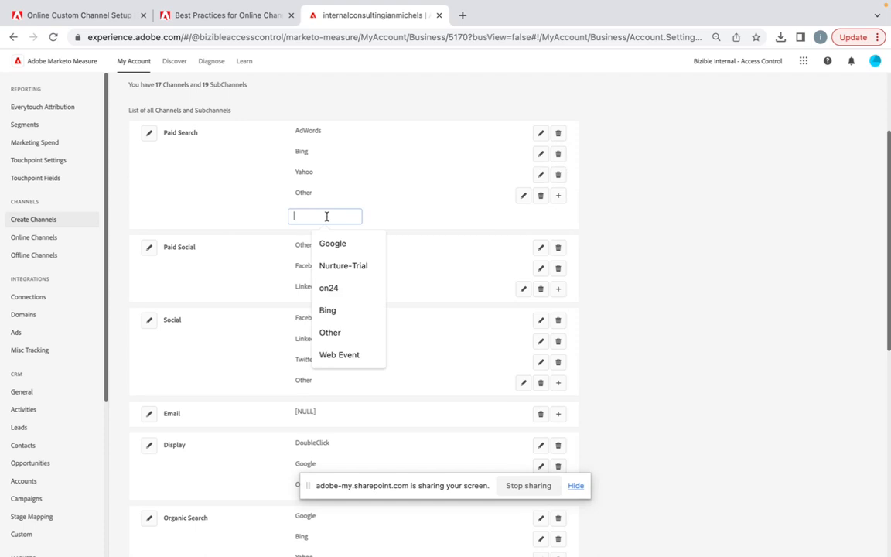
{"action": "left_click", "coordinate": [633, 149]}
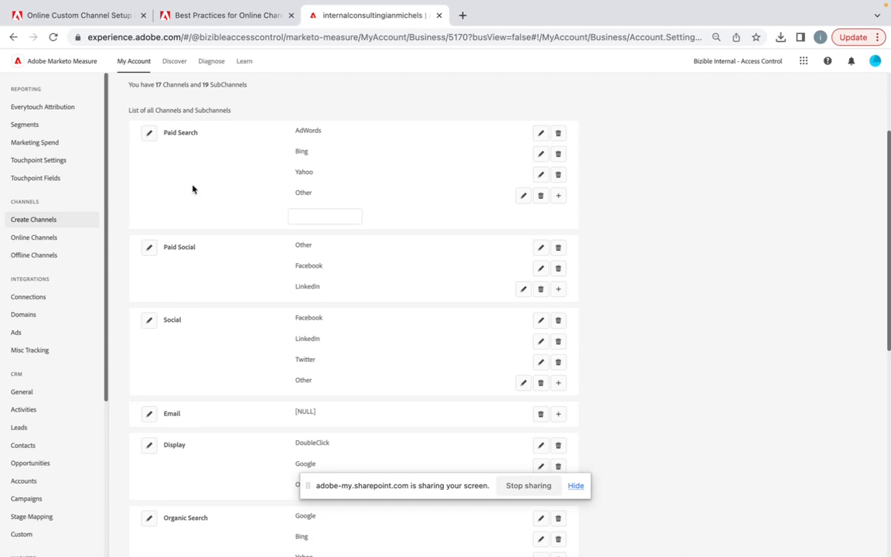
- Review the Online Channels rules and switch to the MarketoMeasureChannelsTemplate (4) workbook in Excel
{"action": "left_click", "coordinate": [43, 245]}
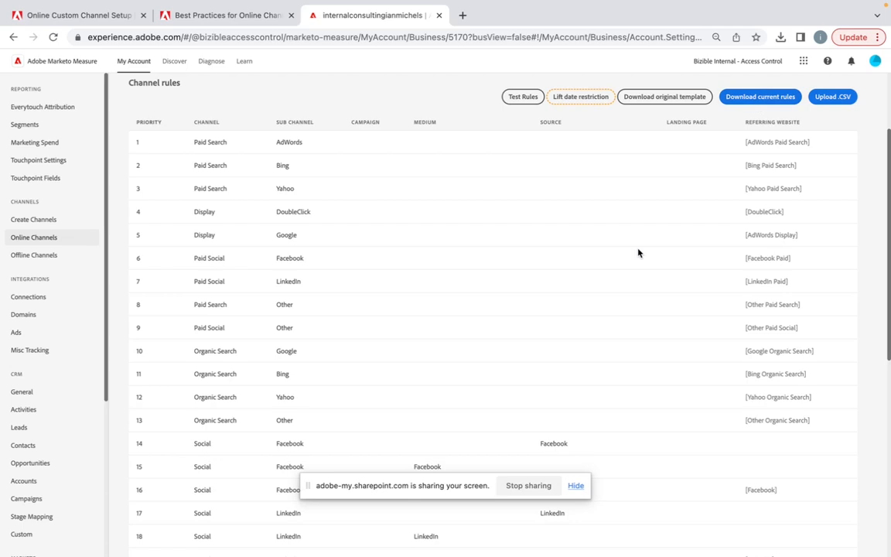
{"action": "key", "text": "ctrl+Right"}
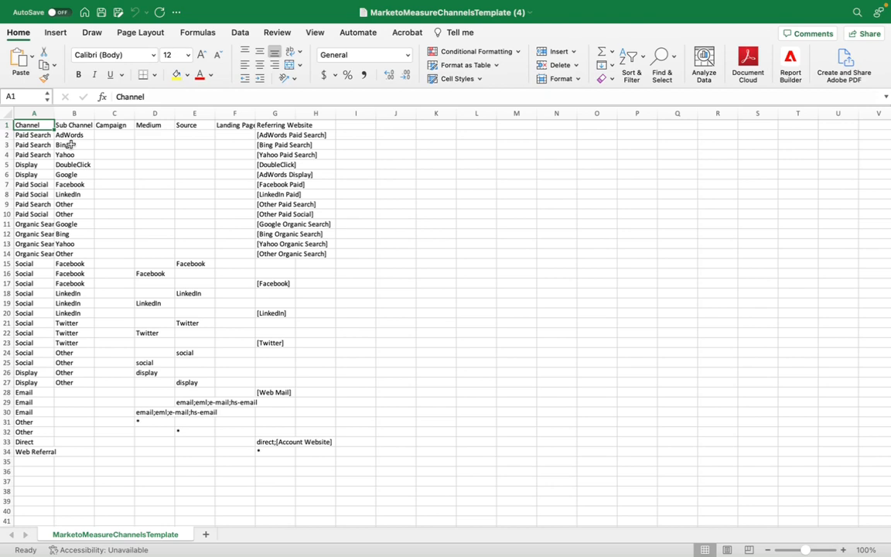
- Insert a row above the first AdWords rule and fill it with channel Paid Search and sub channel AdWords
{"action": "left_click", "coordinate": [6, 135]}
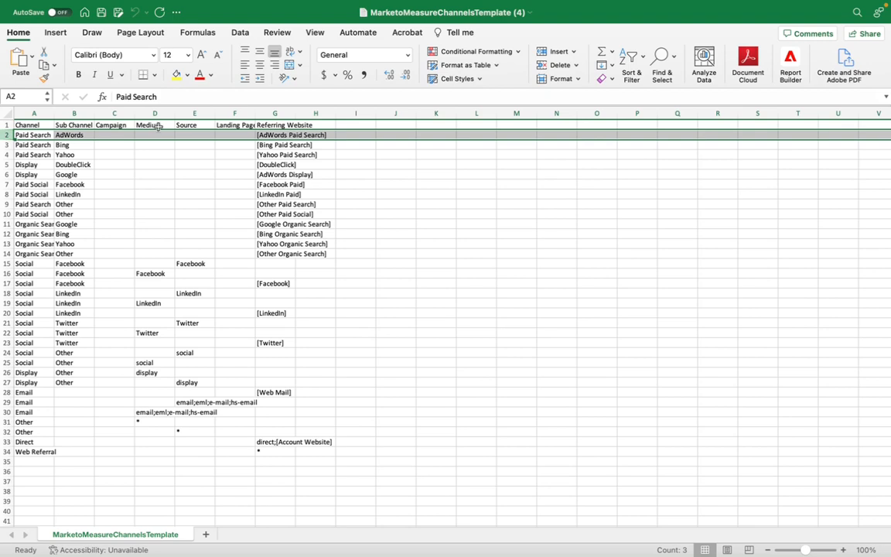
{"action": "right_click", "coordinate": [8, 134]}
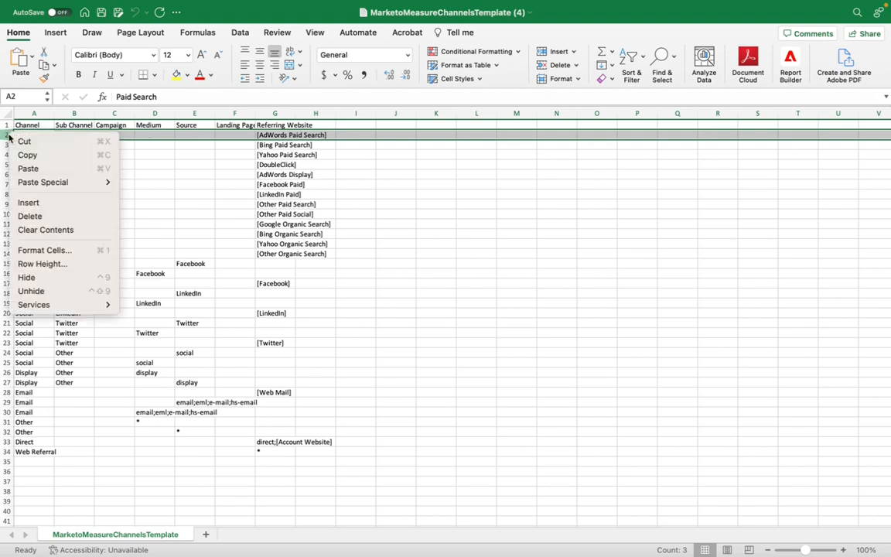
{"action": "left_click", "coordinate": [43, 202]}
{"action": "left_click_drag", "start_coordinate": [34, 143], "coordinate": [93, 133]}
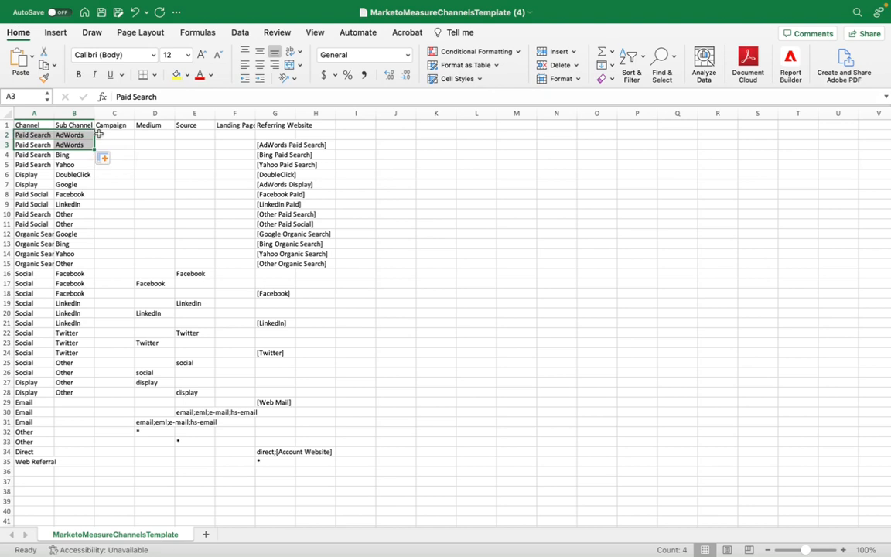
- Set the new AdWords rule's medium to paid and its source to google in row 2
{"action": "left_click", "coordinate": [153, 135]}
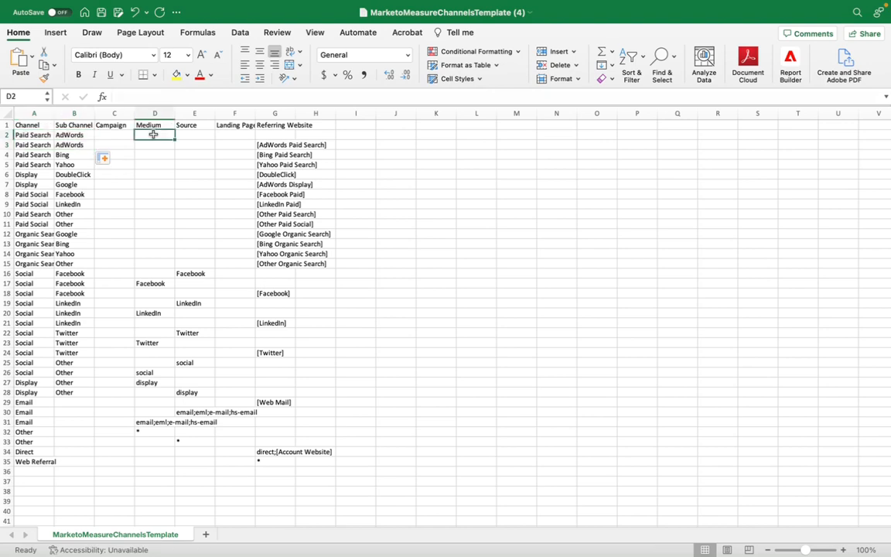
{"action": "type", "text": "paid"}
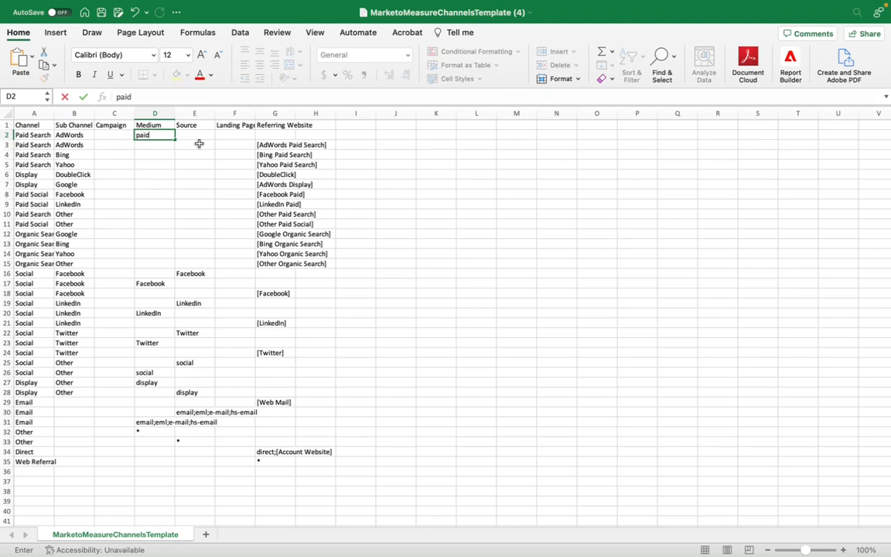
{"action": "left_click", "coordinate": [193, 135]}
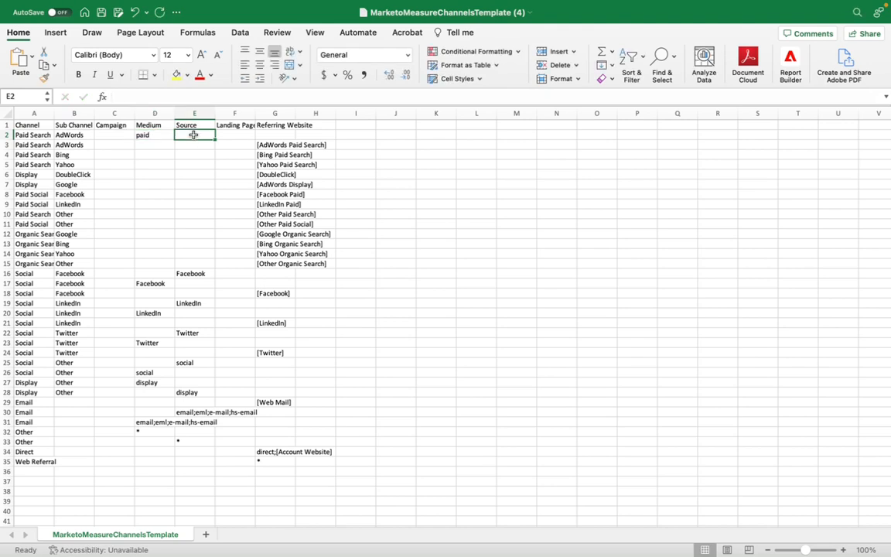
{"action": "type", "text": "goo"}
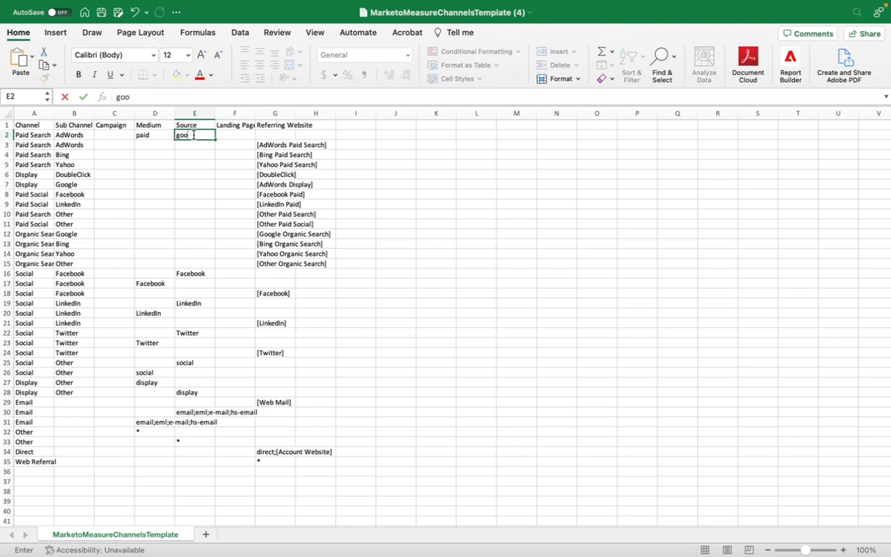
{"action": "type", "text": "gle"}
{"action": "left_click", "coordinate": [228, 182]}
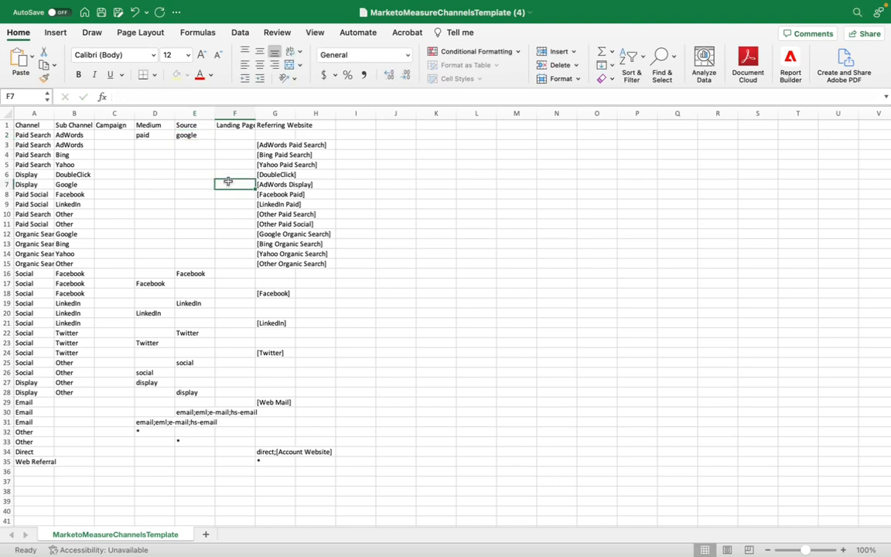
- Insert a row above the DoubleClick rule and fill it with channel Paid Search and sub channel DuckDuckGo
{"action": "left_click", "coordinate": [269, 145]}
{"action": "left_click_drag", "start_coordinate": [269, 145], "coordinate": [265, 231]}
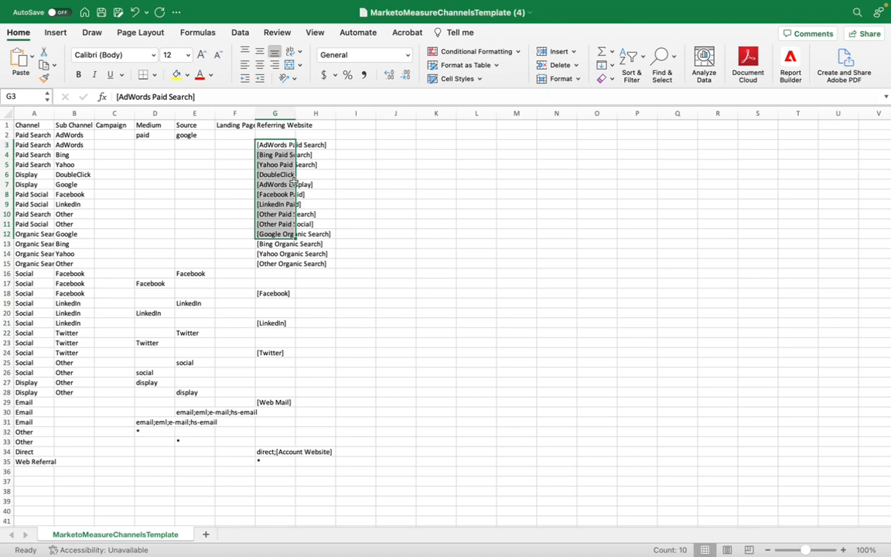
{"action": "right_click", "coordinate": [7, 175]}
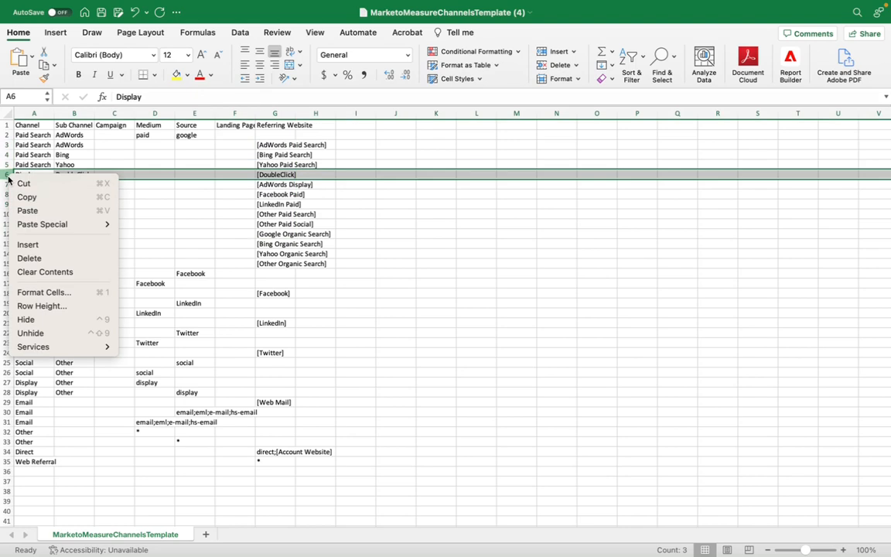
{"action": "left_click", "coordinate": [28, 244]}
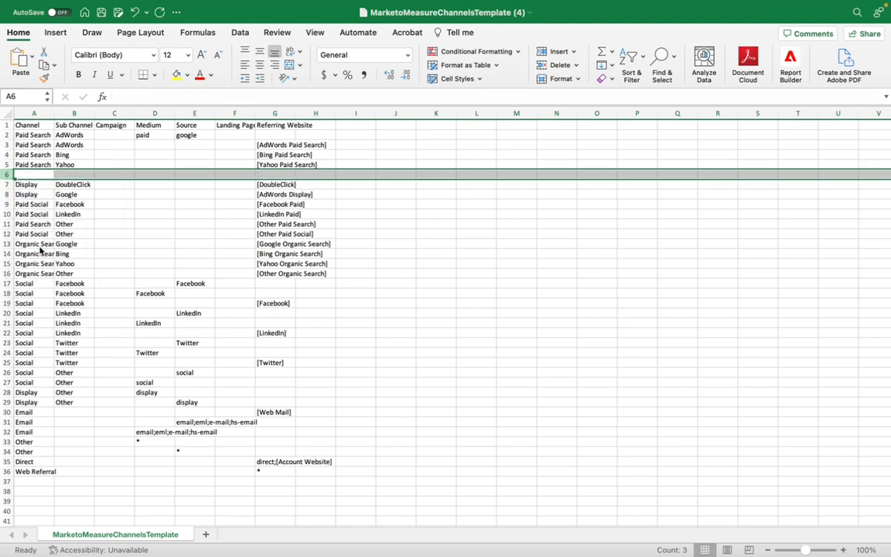
{"action": "left_click", "coordinate": [33, 164]}
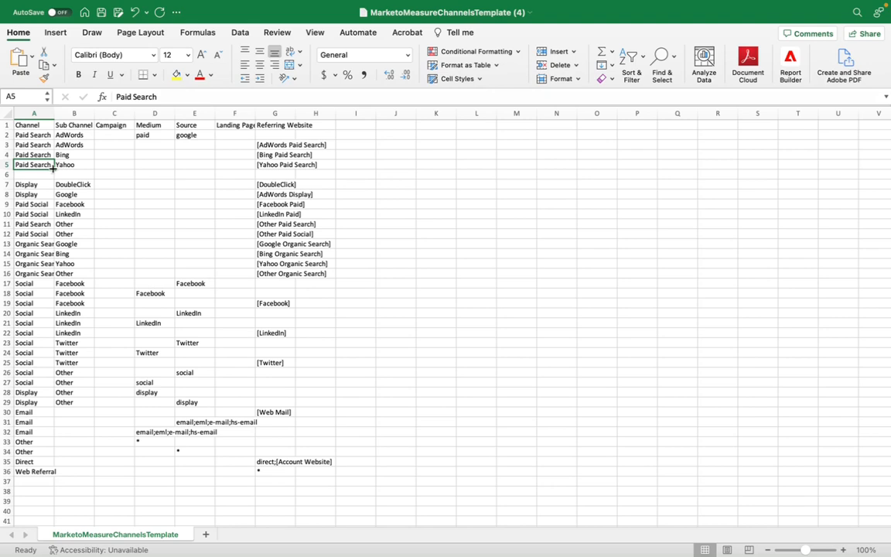
{"action": "left_click_drag", "start_coordinate": [52, 168], "coordinate": [68, 177]}
{"action": "left_click", "coordinate": [69, 177]}
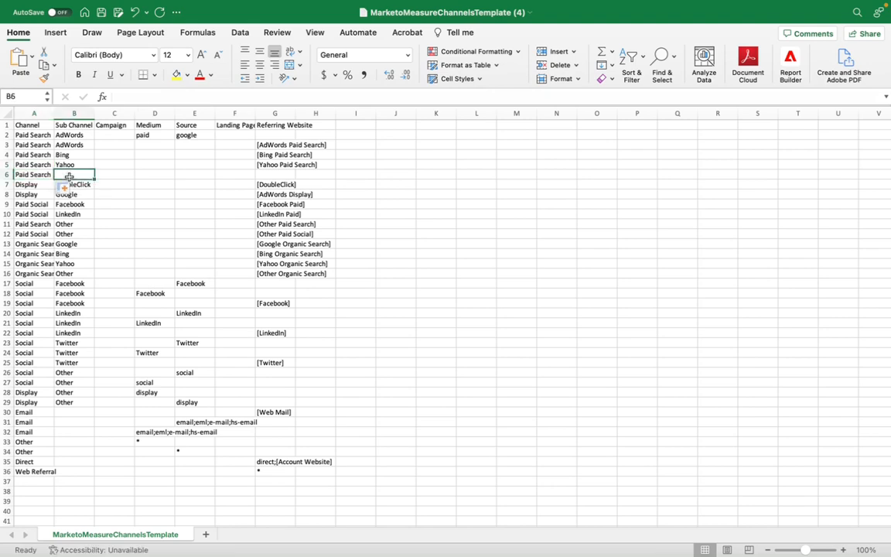
{"action": "type", "text": "Duck"}
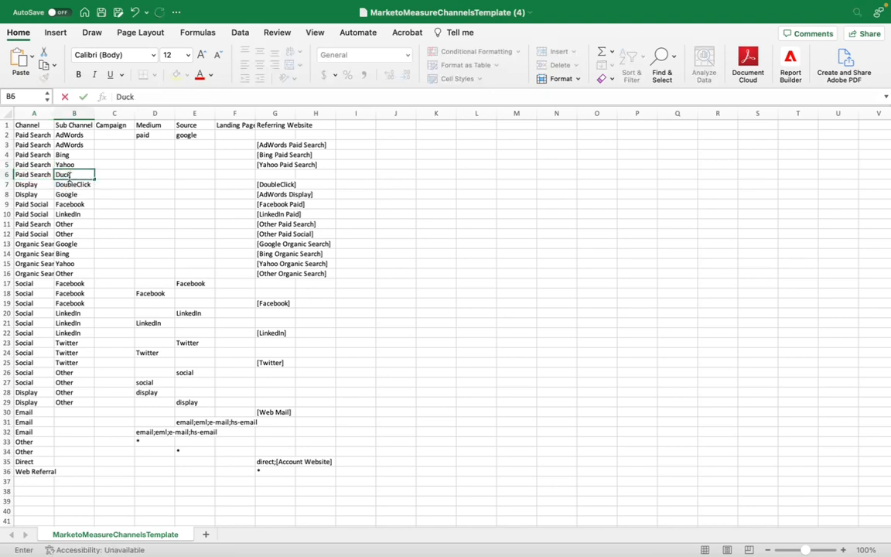
{"action": "type", "text": "DuckGo"}
{"action": "key", "text": "Tab"}
{"action": "key", "text": "Tab"}
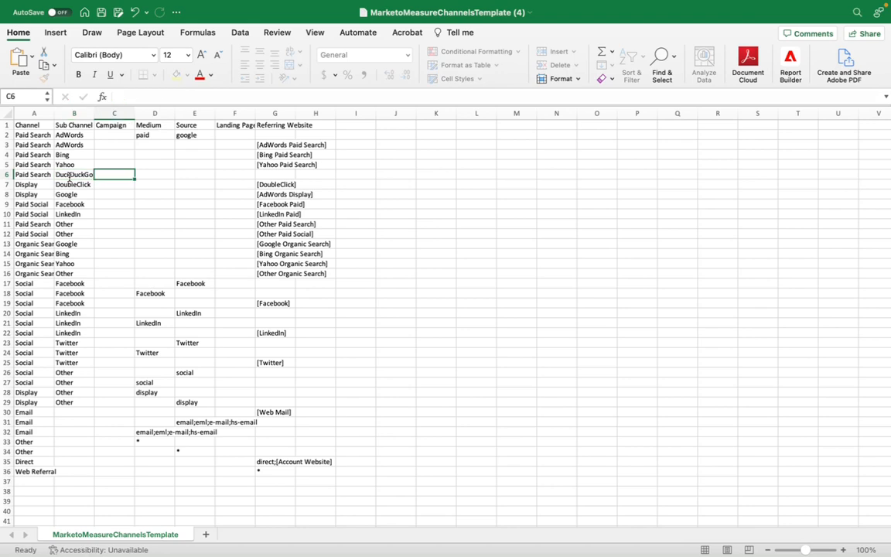
- Set the DuckDuckGo rule's medium to paid and its source to ddg in row 6
{"action": "type", "text": "paid"}
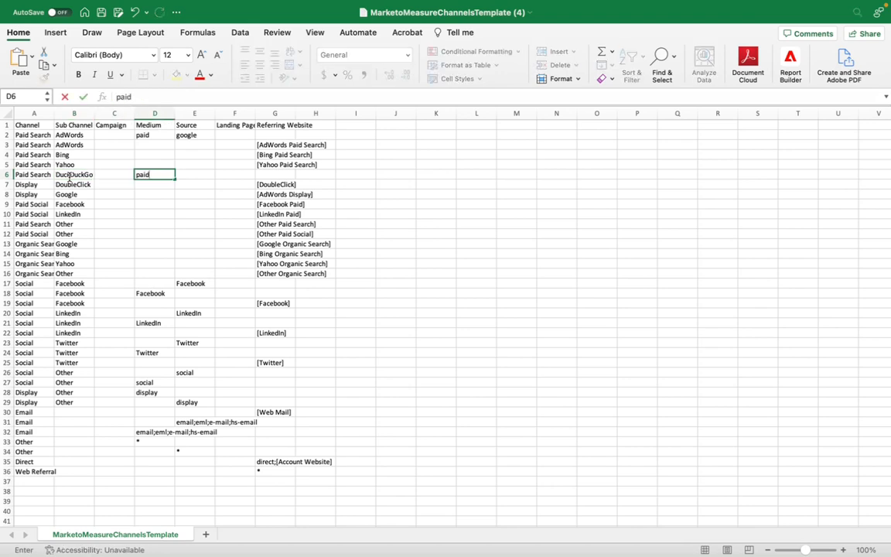
{"action": "key", "text": "Tab"}
{"action": "type", "text": "ddg"}
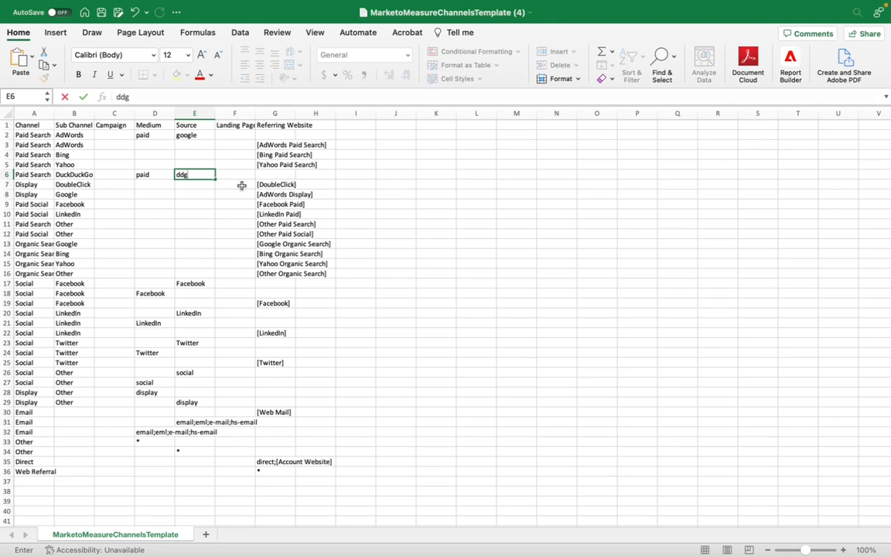
{"action": "key", "text": "Tab"}
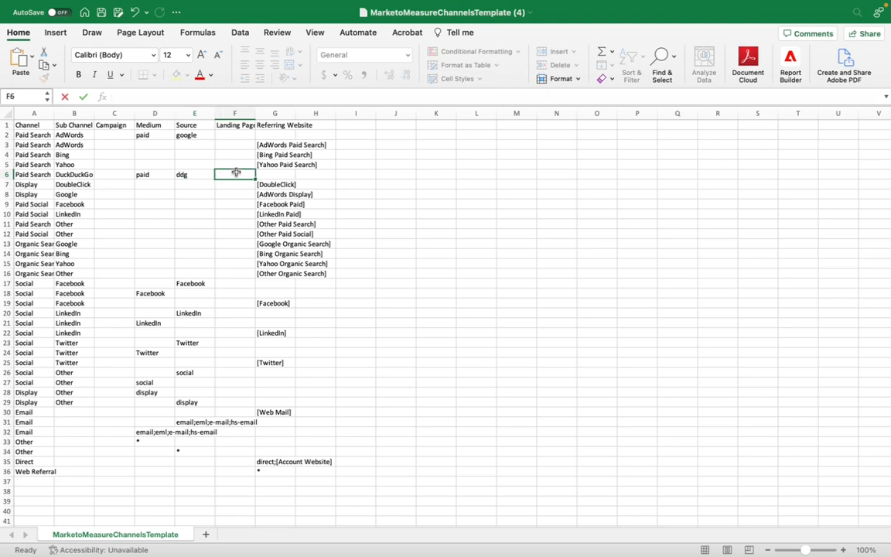
{"action": "left_click_drag", "start_coordinate": [161, 176], "coordinate": [194, 178]}
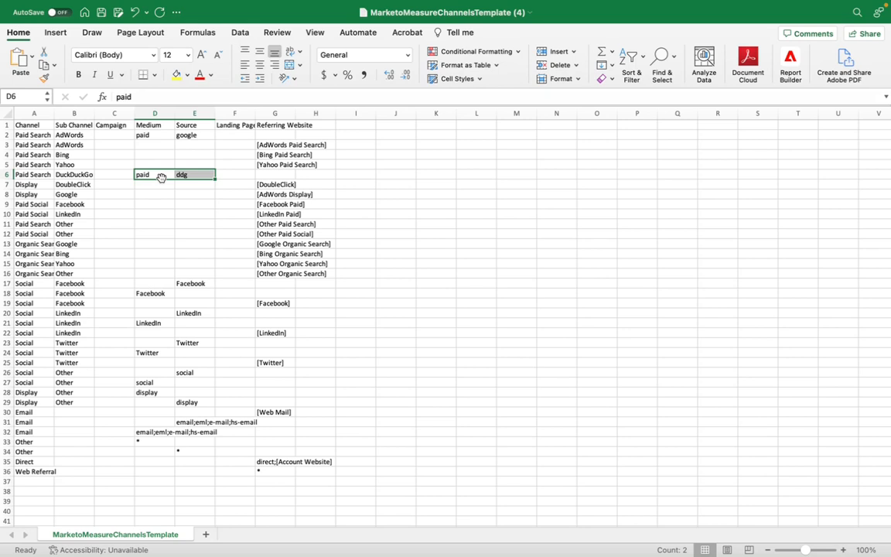
{"action": "left_click", "coordinate": [265, 174]}
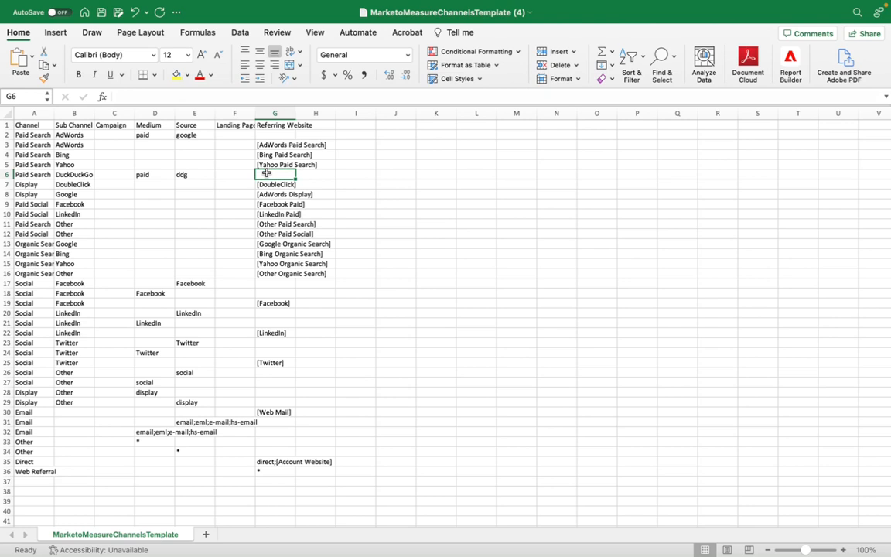
{"action": "type", "text": "["}
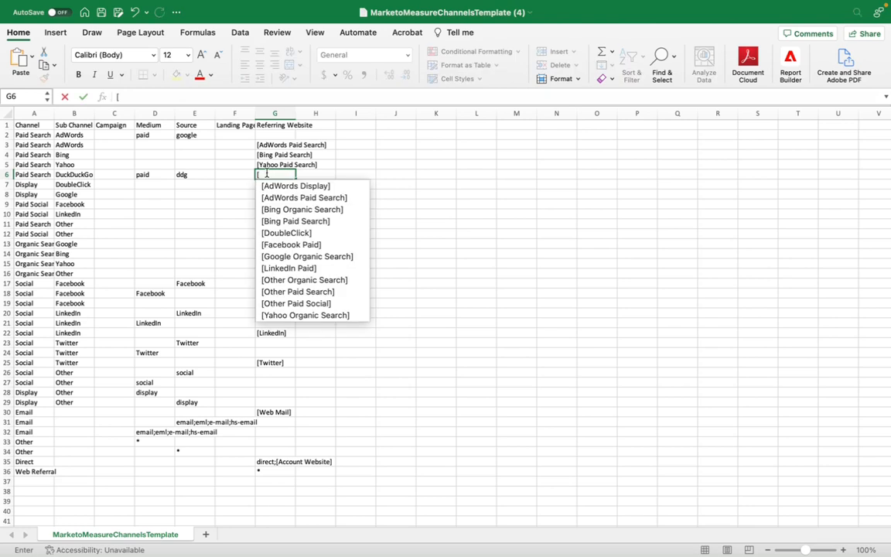
{"action": "type", "text": "duck"}
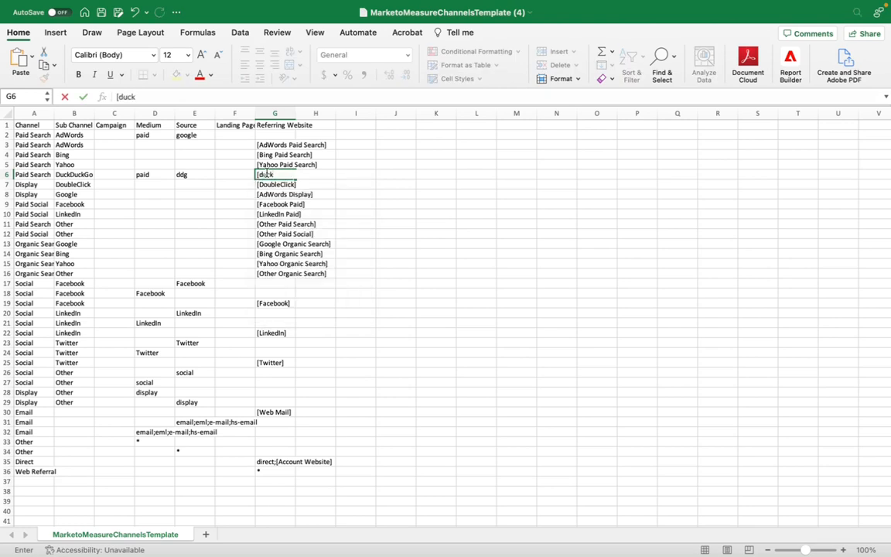
{"action": "key", "text": "BackSpace"}
{"action": "key", "text": "BackSpace"}
{"action": "key", "text": "BackSpace"}
{"action": "key", "text": "BackSpace"}
{"action": "key", "text": "BackSpace"}
{"action": "left_click", "coordinate": [232, 176]}
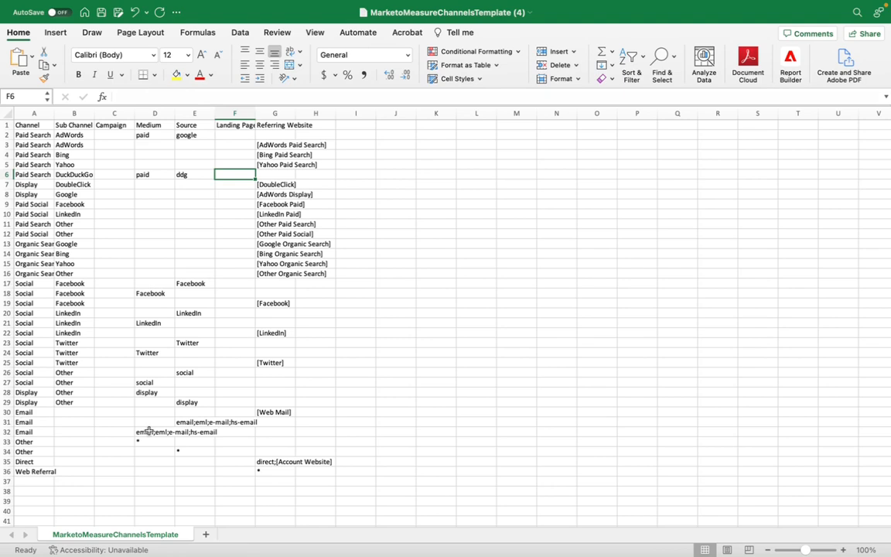
- Insert a row below the first Email rule and set its channel to Email in row 31
{"action": "left_click", "coordinate": [31, 412]}
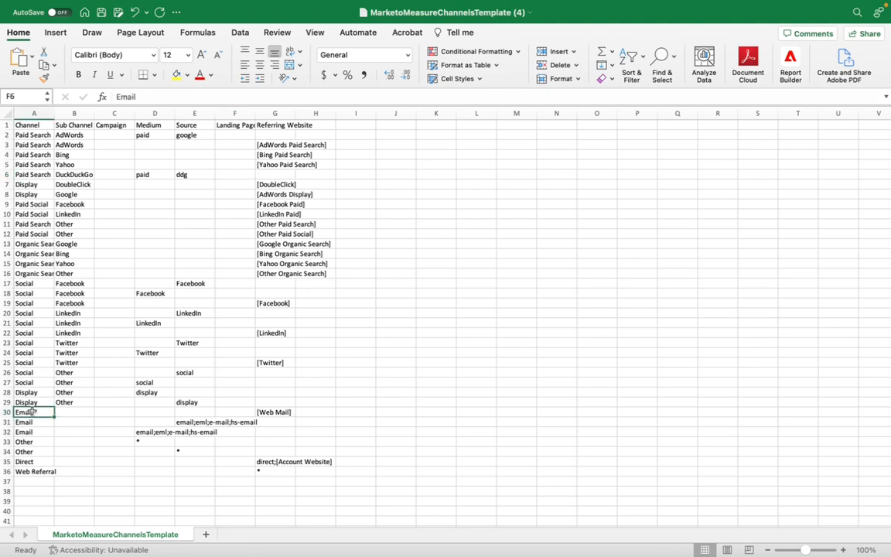
{"action": "left_click_drag", "start_coordinate": [29, 412], "coordinate": [50, 433]}
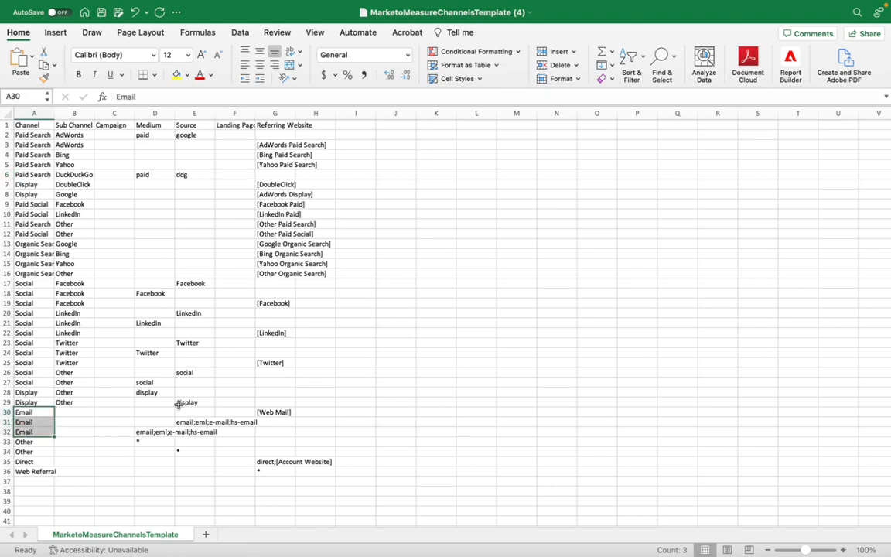
{"action": "left_click", "coordinate": [68, 432]}
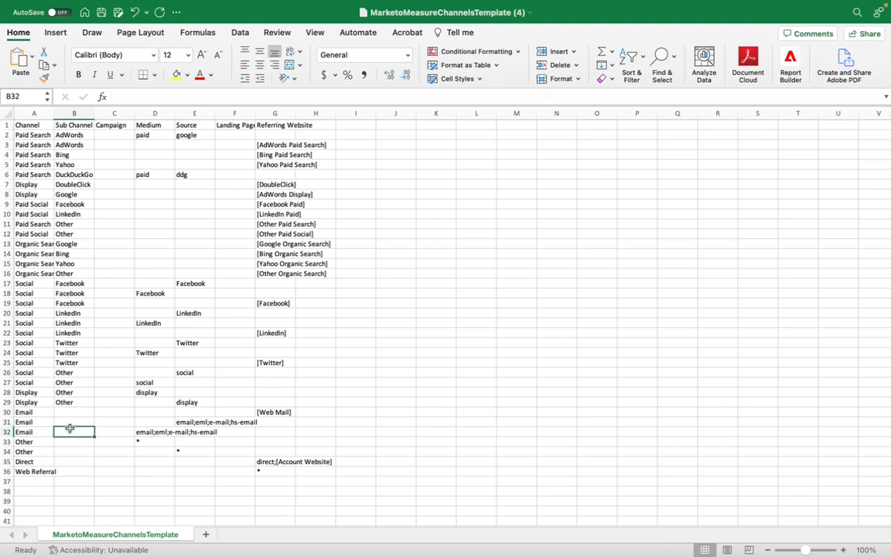
{"action": "left_click", "coordinate": [7, 422]}
{"action": "right_click", "coordinate": [7, 423]}
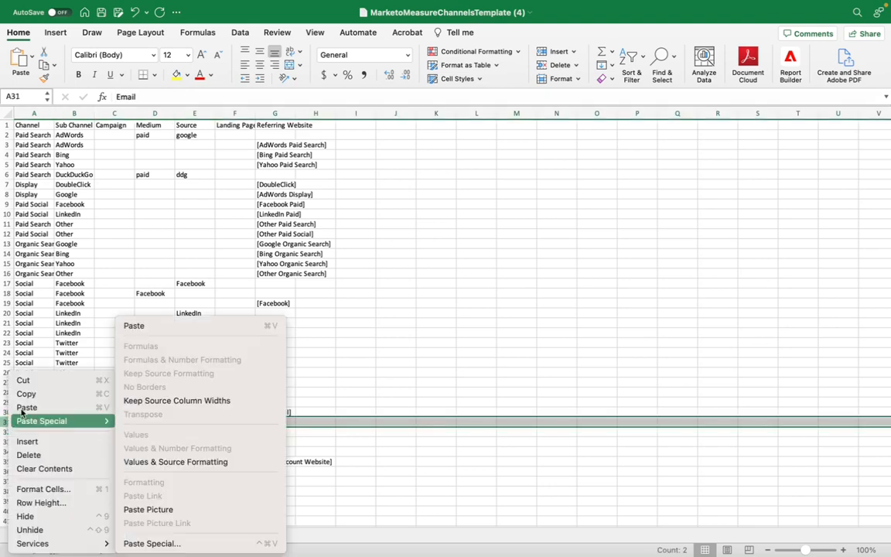
{"action": "left_click", "coordinate": [39, 443]}
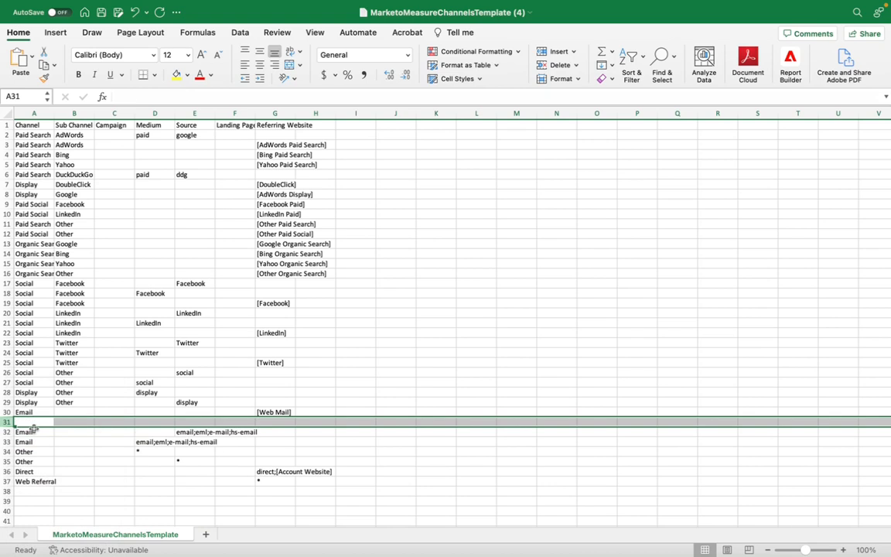
{"action": "left_click", "coordinate": [32, 421]}
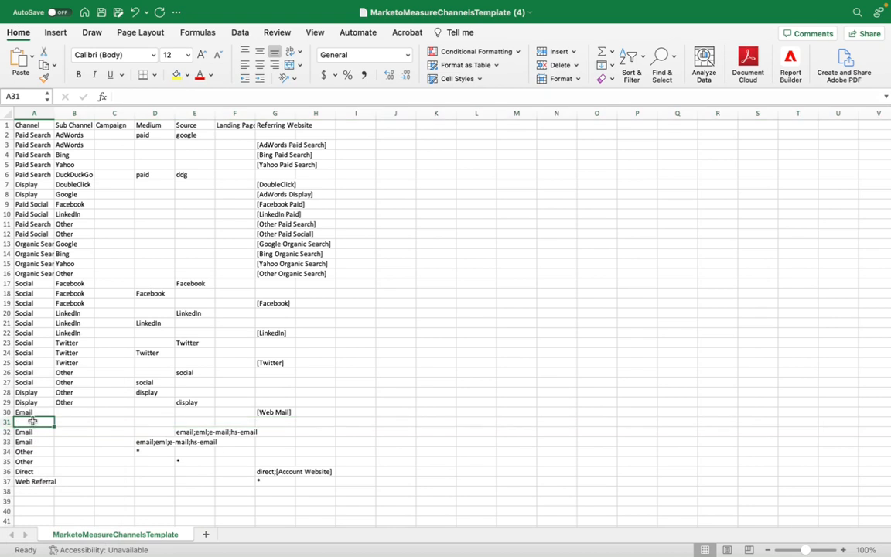
{"action": "type", "text": "Email"}
{"action": "key", "text": "Tab"}
{"action": "key", "text": "Tab"}
{"action": "key", "text": "Tab"}
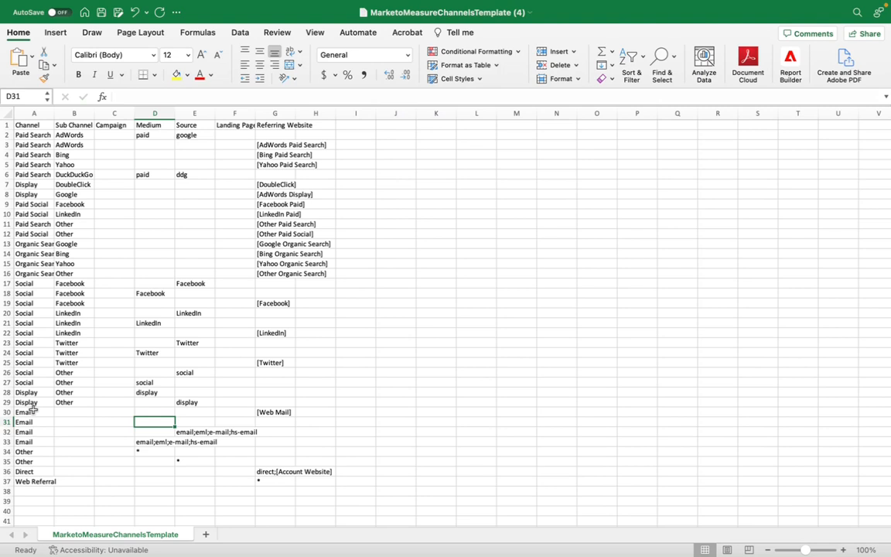
- Set the new Email rule's medium to email only and its source to mkto in row 31
{"action": "type", "text": "email;eml;e-mail;hs-email"}
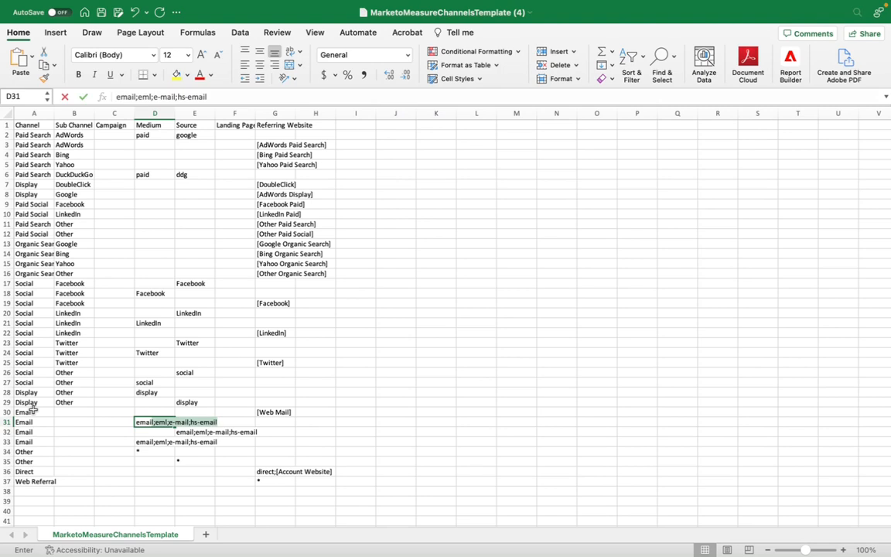
{"action": "key", "text": "Tab"}
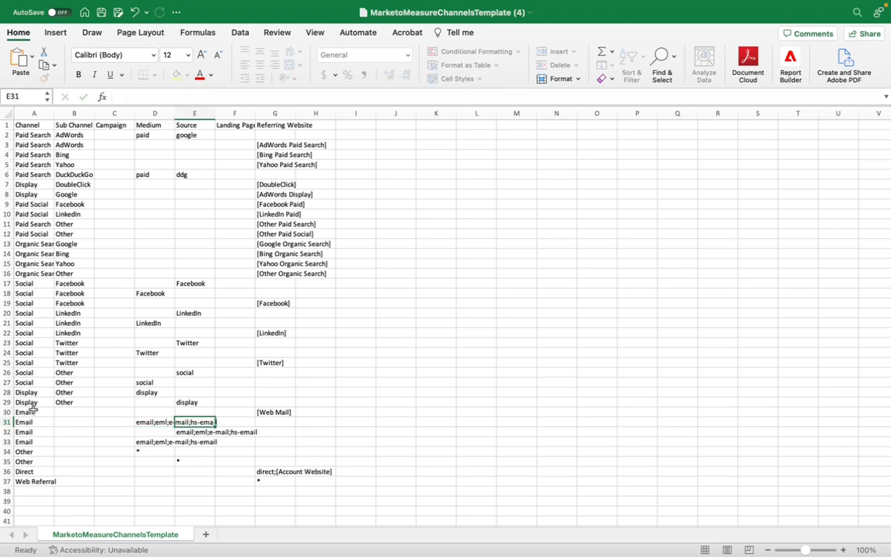
{"action": "left_click", "coordinate": [159, 421]}
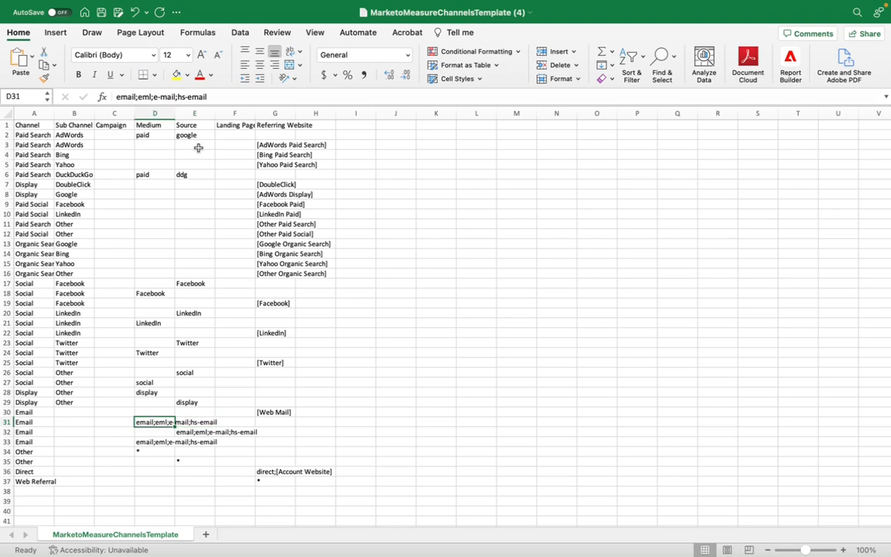
{"action": "left_click_drag", "start_coordinate": [208, 97], "coordinate": [134, 97]}
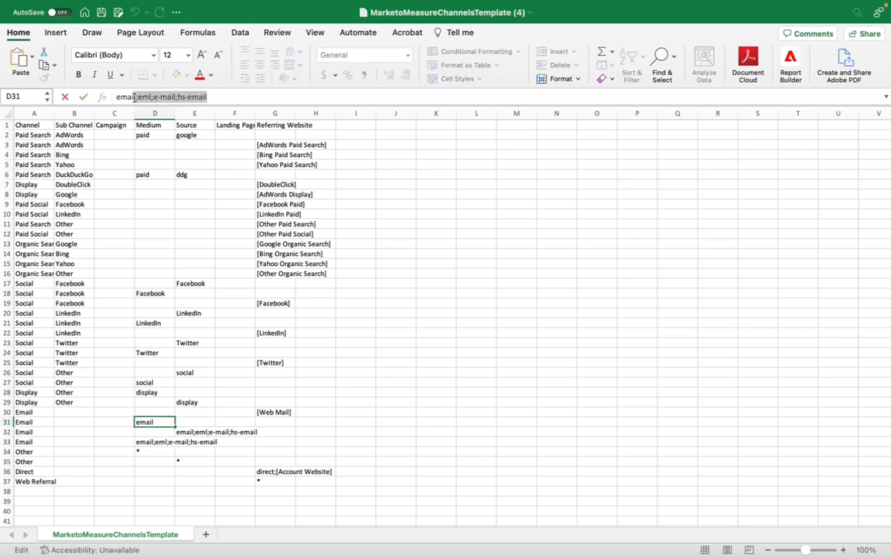
{"action": "key", "text": "Delete"}
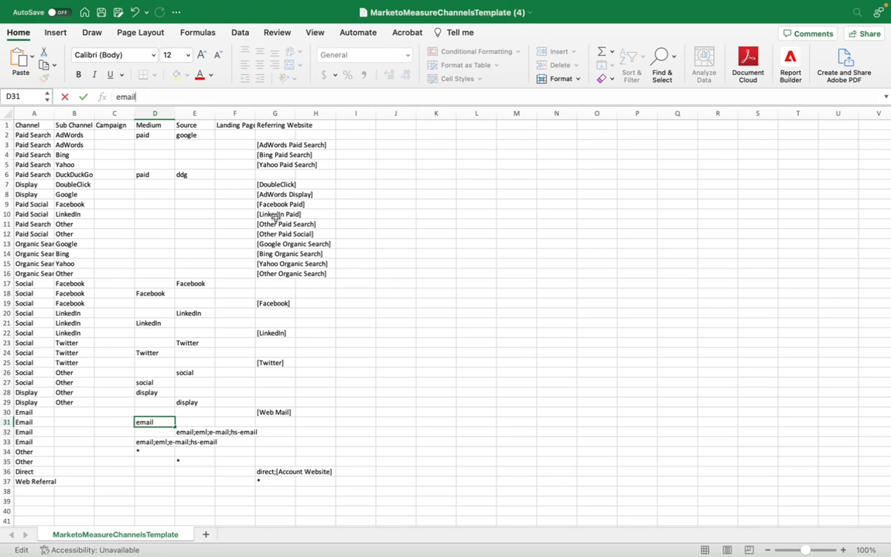
{"action": "left_click", "coordinate": [200, 422]}
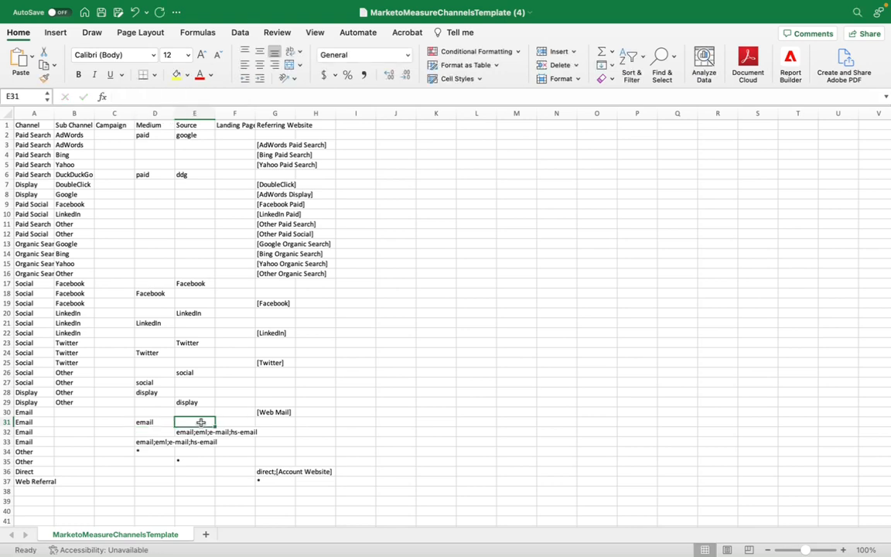
{"action": "type", "text": "mkto"}
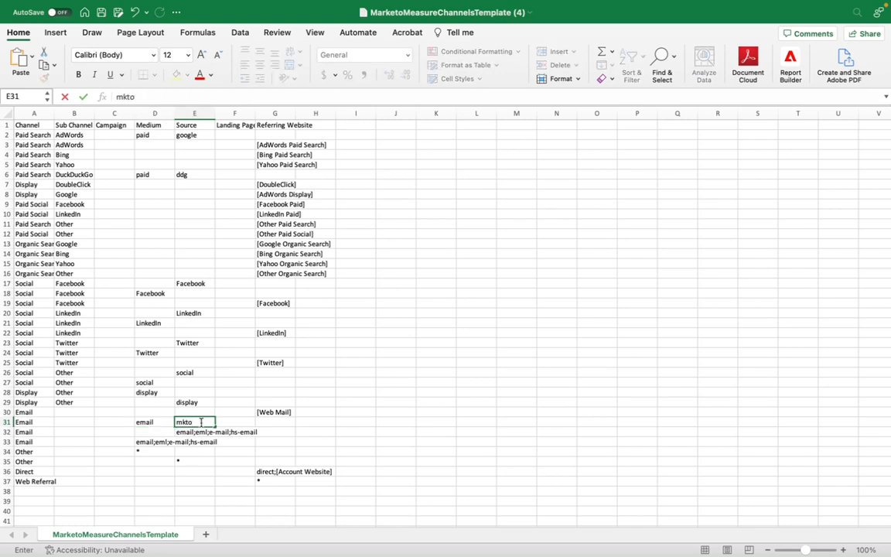
{"action": "left_click", "coordinate": [219, 422]}
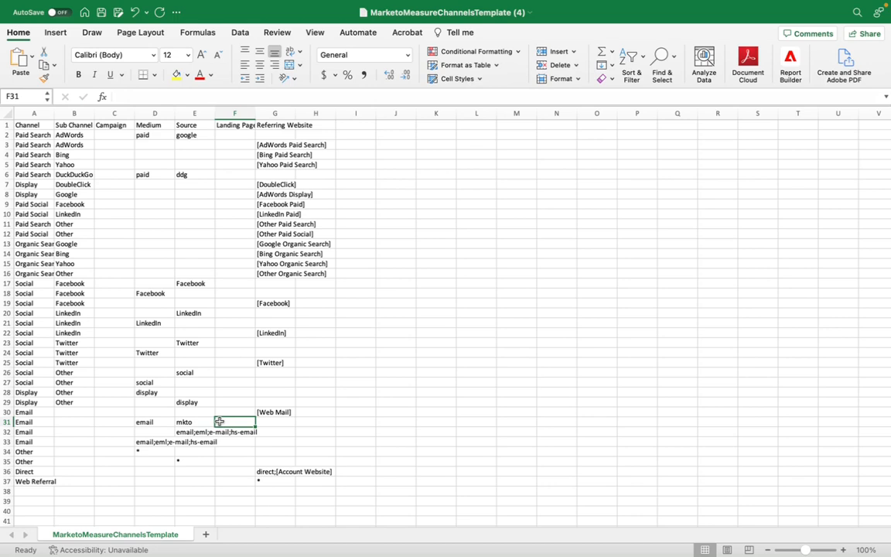
- Check the wildcard entries in the medium, source and referring website of the Other and Web Referral rules
{"action": "left_click", "coordinate": [145, 452]}
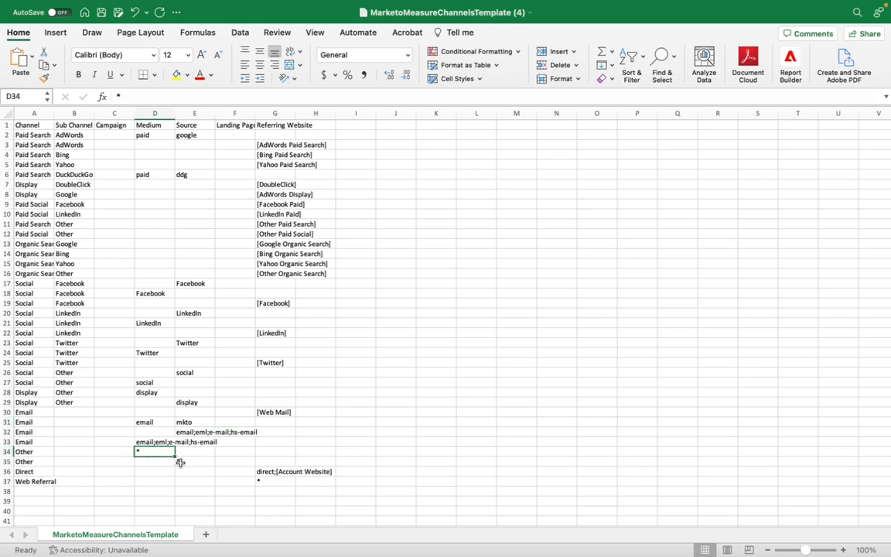
{"action": "left_click", "coordinate": [180, 463]}
{"action": "type", "text": "*"}
{"action": "left_click", "coordinate": [260, 482]}
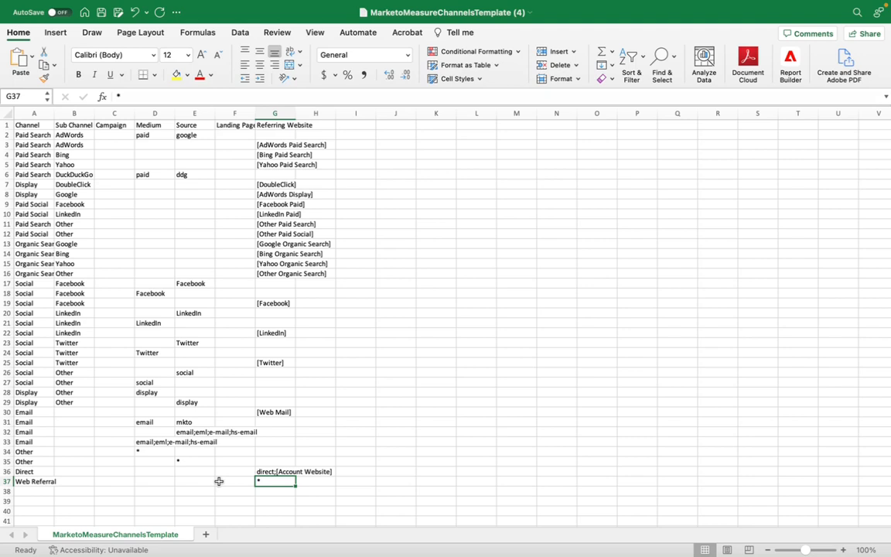
{"action": "left_click", "coordinate": [152, 452]}
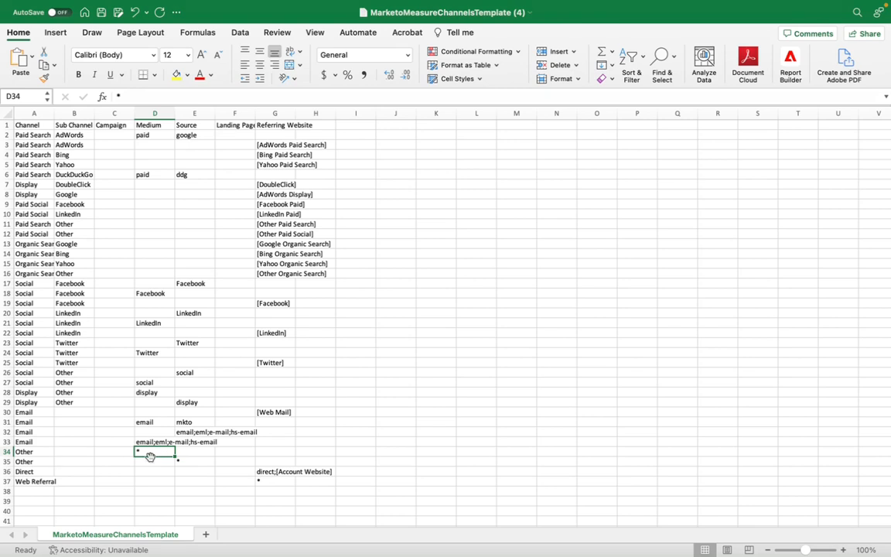
- Set the medium of the Email rule in row 31 to email;eml
{"action": "left_click", "coordinate": [160, 422]}
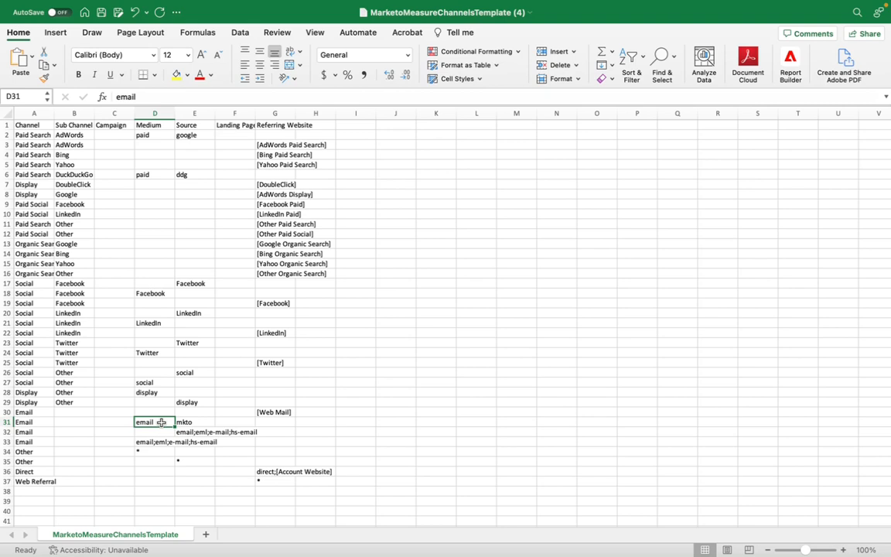
{"action": "double_click", "coordinate": [161, 422]}
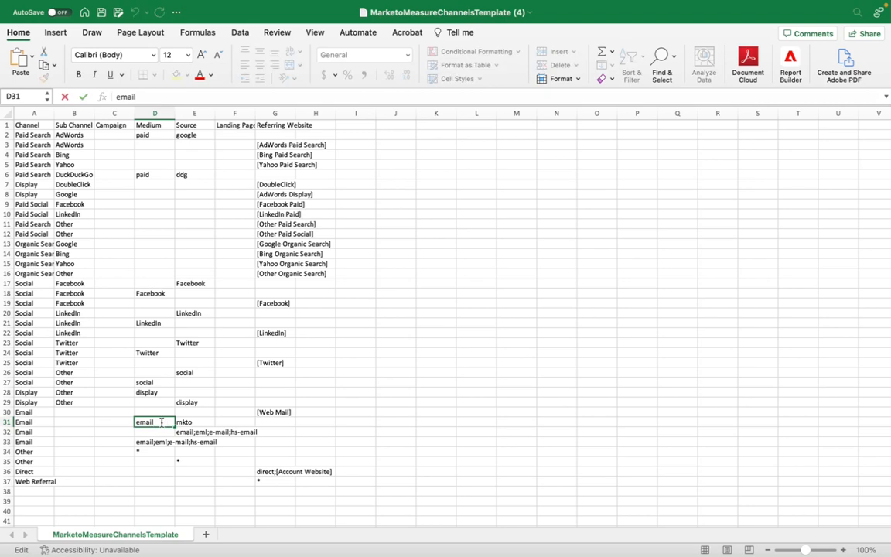
{"action": "type", "text": ";e"}
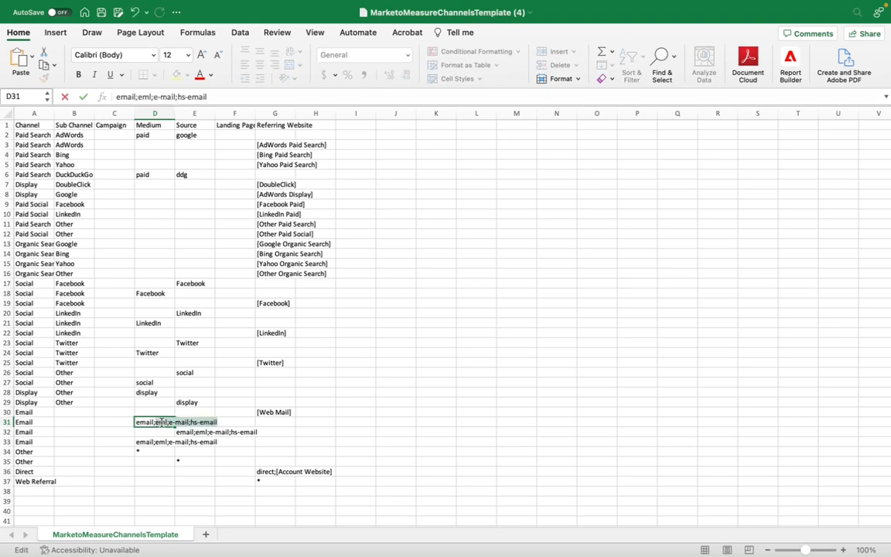
{"action": "type", "text": "m"}
{"action": "key", "text": "BackSpace"}
{"action": "type", "text": "eml"}
{"action": "key", "text": "Delete"}
{"action": "left_click", "coordinate": [216, 413]}
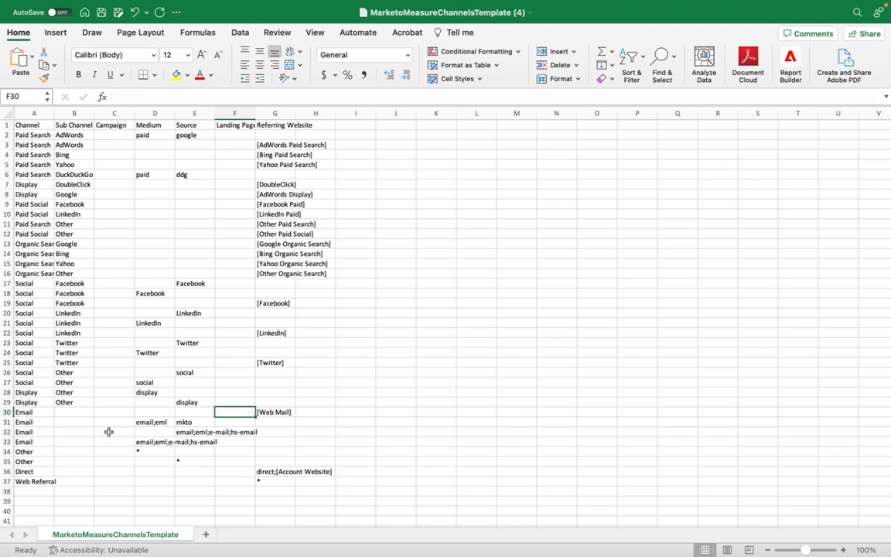
{"action": "left_click", "coordinate": [157, 444]}
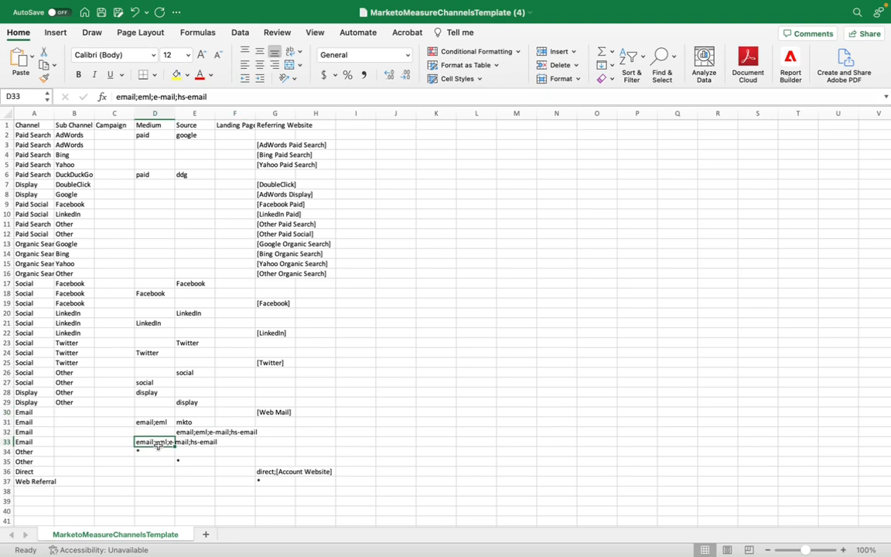
- Remove the eml value from the medium of the Email rule in row 31, leaving only email
{"action": "left_click", "coordinate": [163, 423]}
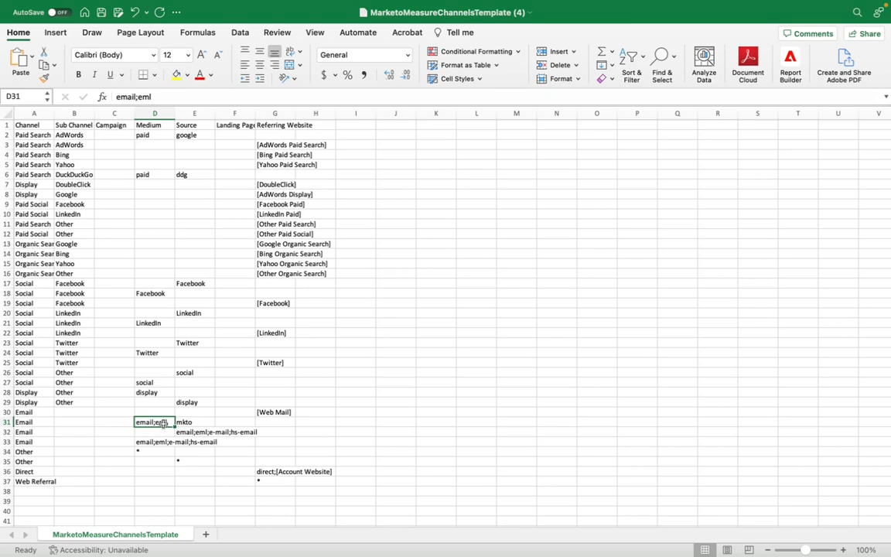
{"action": "double_click", "coordinate": [164, 423]}
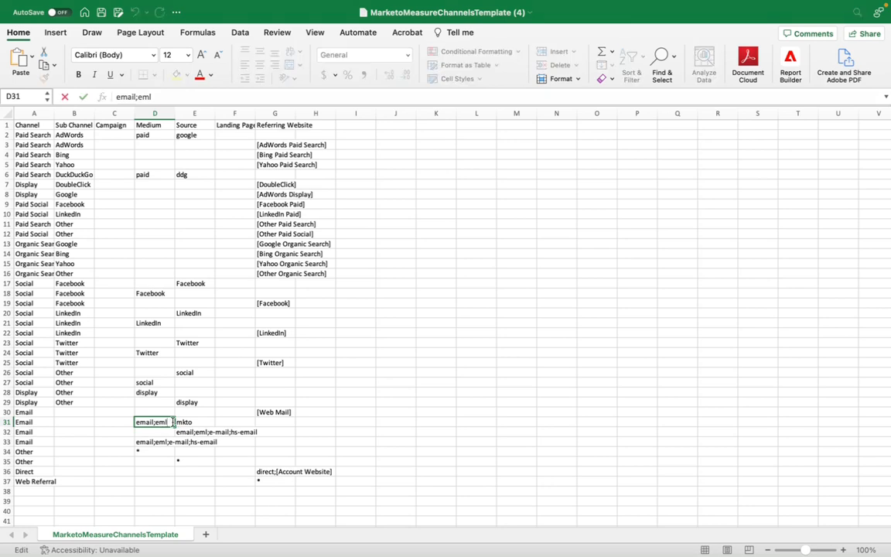
{"action": "key", "text": "BackSpace"}
{"action": "key", "text": "BackSpace"}
{"action": "key", "text": "BackSpace"}
{"action": "key", "text": "BackSpace"}
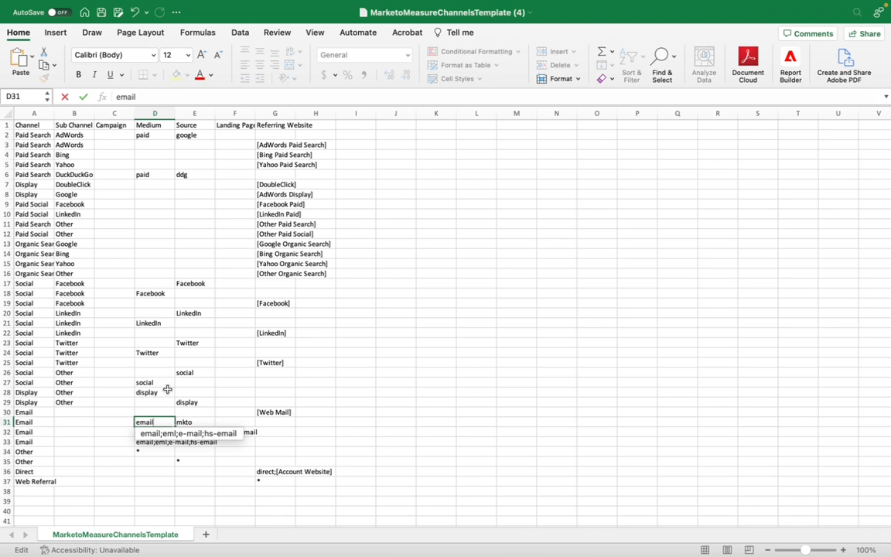
{"action": "left_click", "coordinate": [167, 392]}
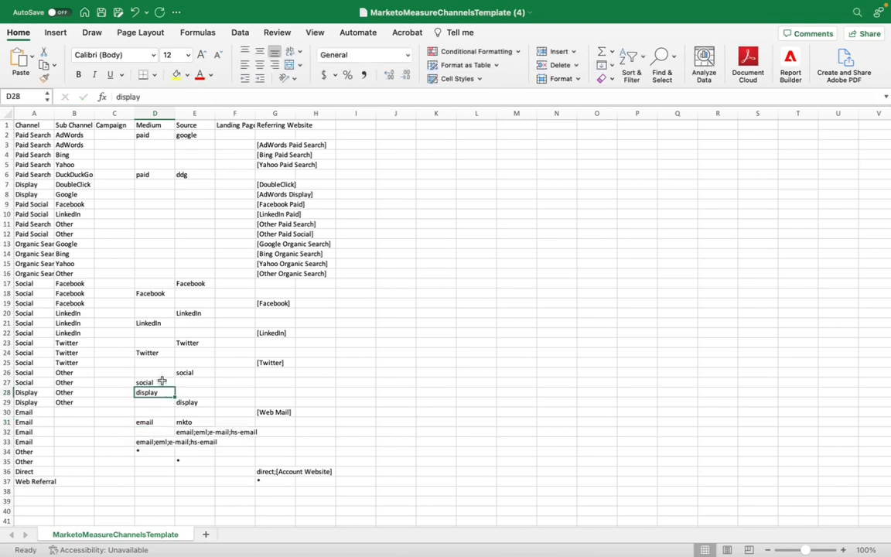
- Add the misspelled variant socail after a semicolon to the medium of the Social Other rule in row 27
{"action": "double_click", "coordinate": [161, 382]}
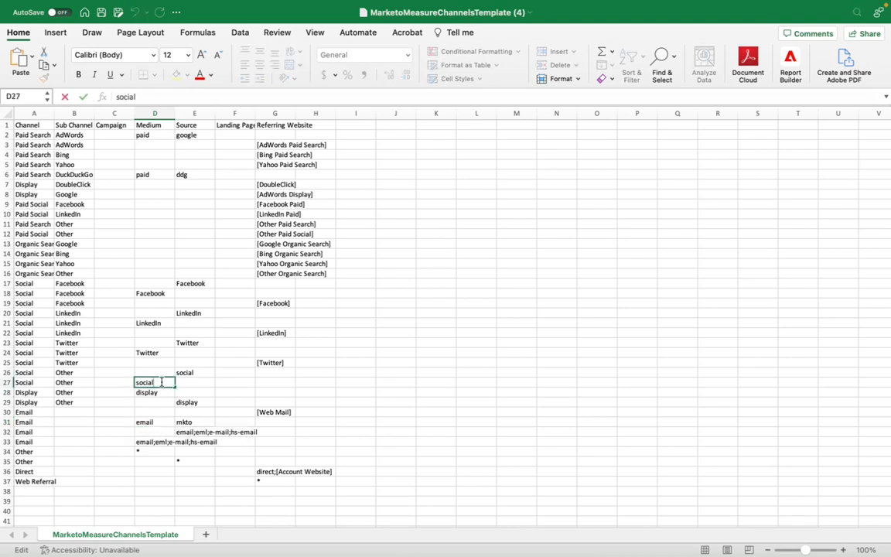
{"action": "type", "text": ";socail"}
{"action": "left_click", "coordinate": [157, 402]}
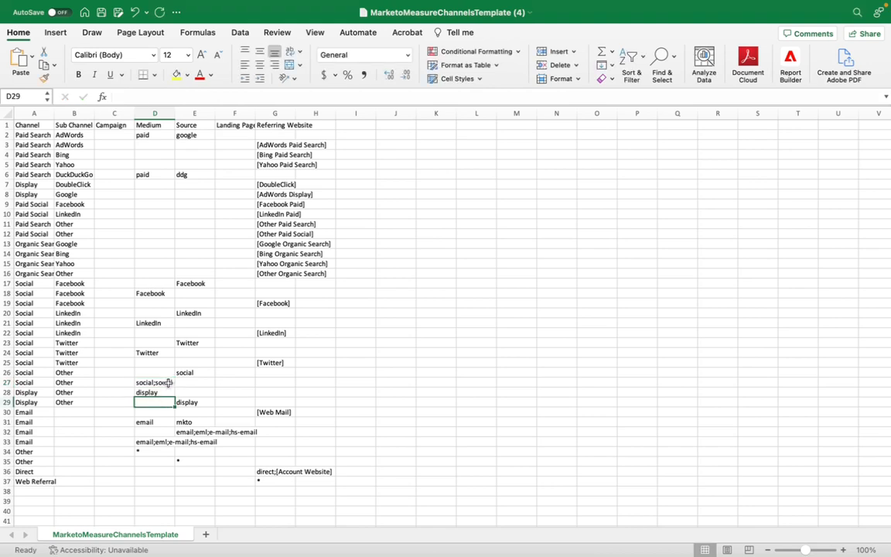
- Restore the medium of the Social Other rule in row 27 to social only
{"action": "double_click", "coordinate": [165, 382]}
{"action": "key", "text": "BackSpace"}
{"action": "key", "text": "BackSpace"}
{"action": "key", "text": "BackSpace"}
{"action": "key", "text": "BackSpace"}
{"action": "key", "text": "BackSpace"}
{"action": "key", "text": "BackSpace"}
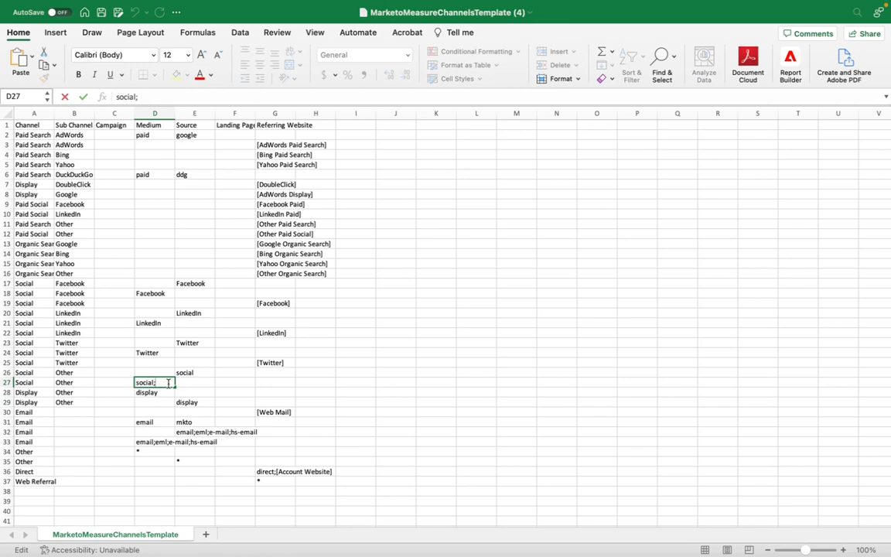
{"action": "left_click", "coordinate": [223, 282]}
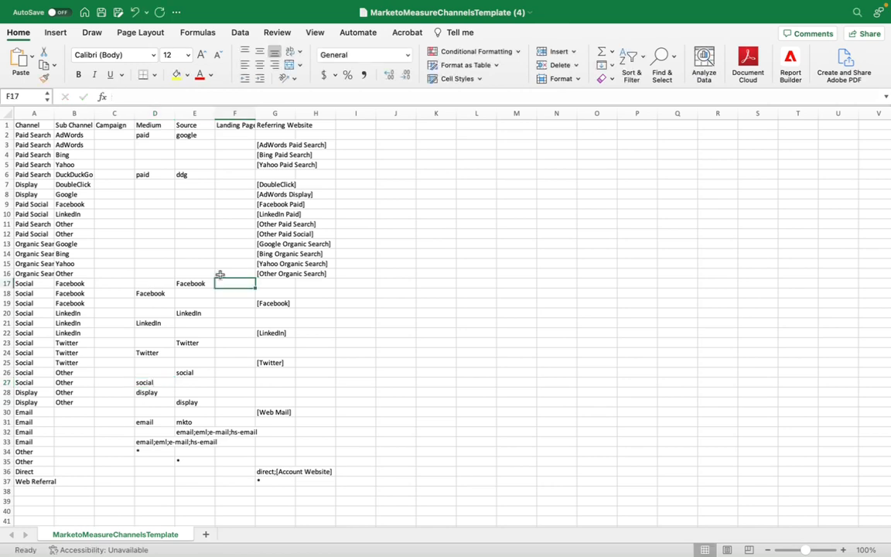
- Widen the Landing Page column so its header fits
{"action": "left_click", "coordinate": [234, 124]}
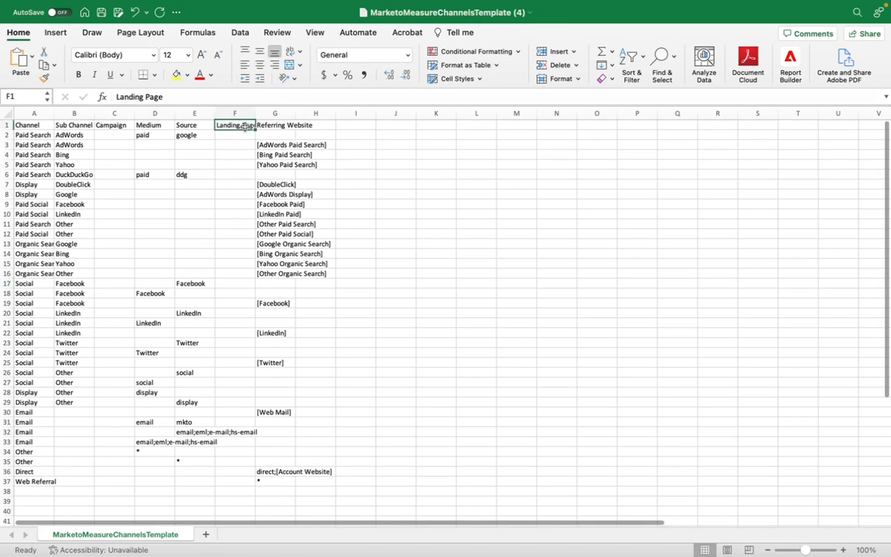
{"action": "left_click_drag", "start_coordinate": [254, 116], "coordinate": [259, 116]}
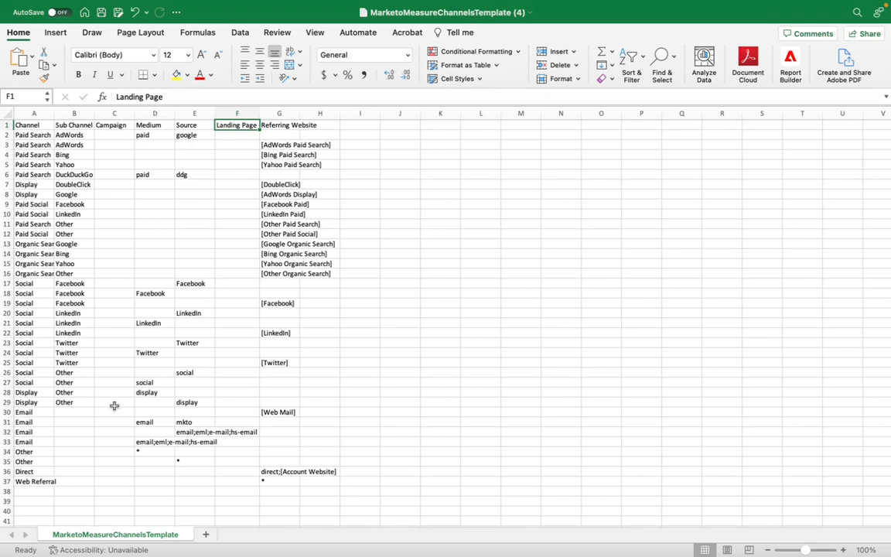
- Insert a row above the first Other rule and set its landing page to *sales-doc* in row 34
{"action": "right_click", "coordinate": [4, 481]}
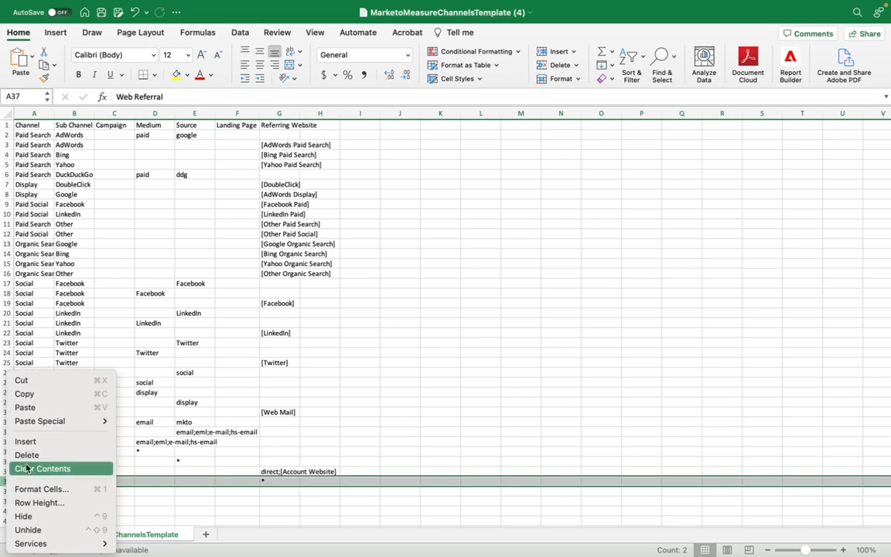
{"action": "left_click", "coordinate": [161, 465]}
{"action": "right_click", "coordinate": [6, 451]}
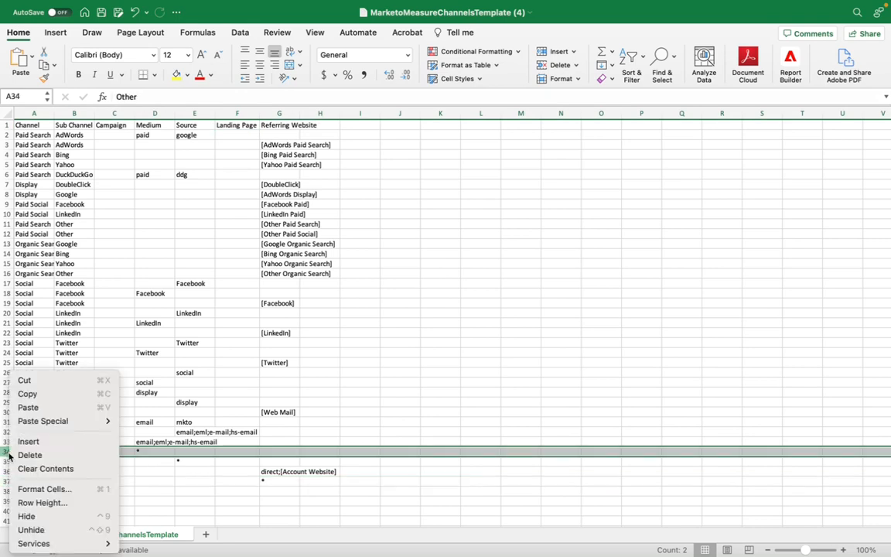
{"action": "left_click", "coordinate": [36, 441]}
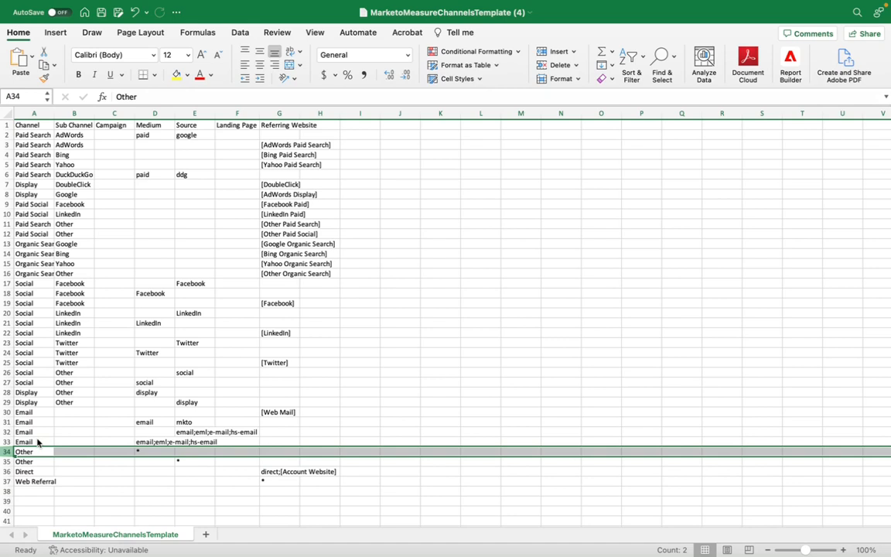
{"action": "left_click", "coordinate": [241, 452]}
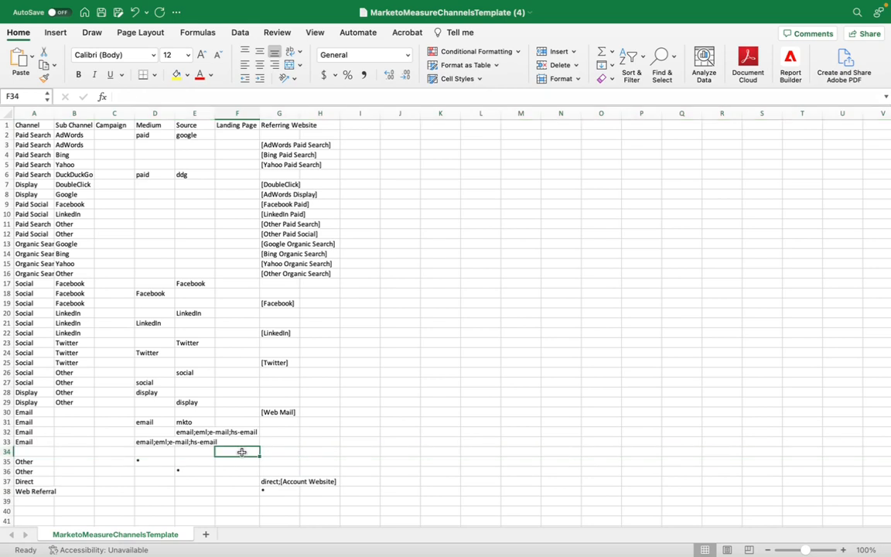
{"action": "type", "text": "*"}
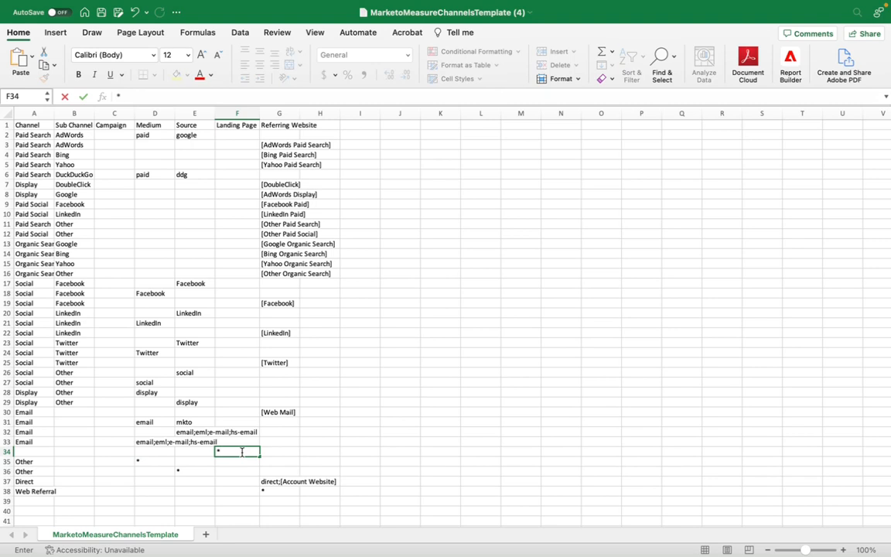
{"action": "type", "text": "sales"}
{"action": "type", "text": "-doc*"}
- Set the channel of the new landing page rule in row 34 to Sales LP
{"action": "left_click", "coordinate": [40, 452]}
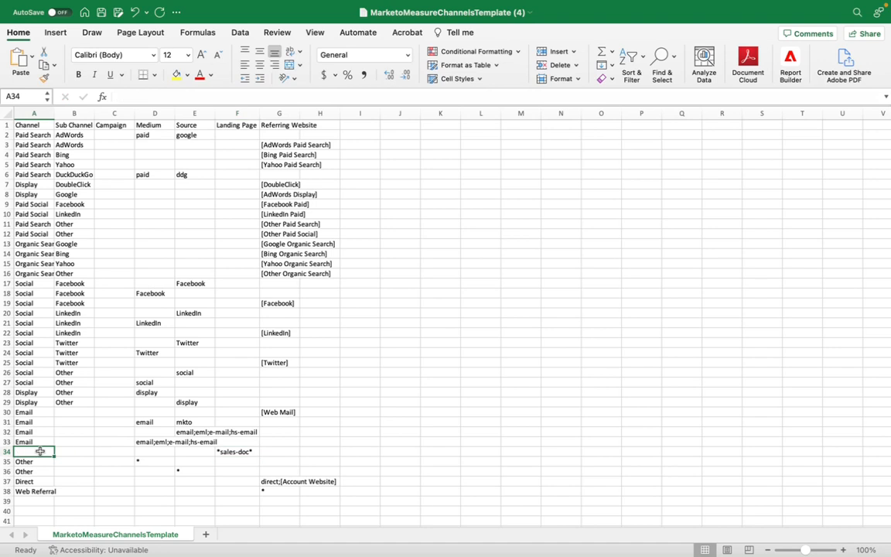
{"action": "type", "text": "Sales LP"}
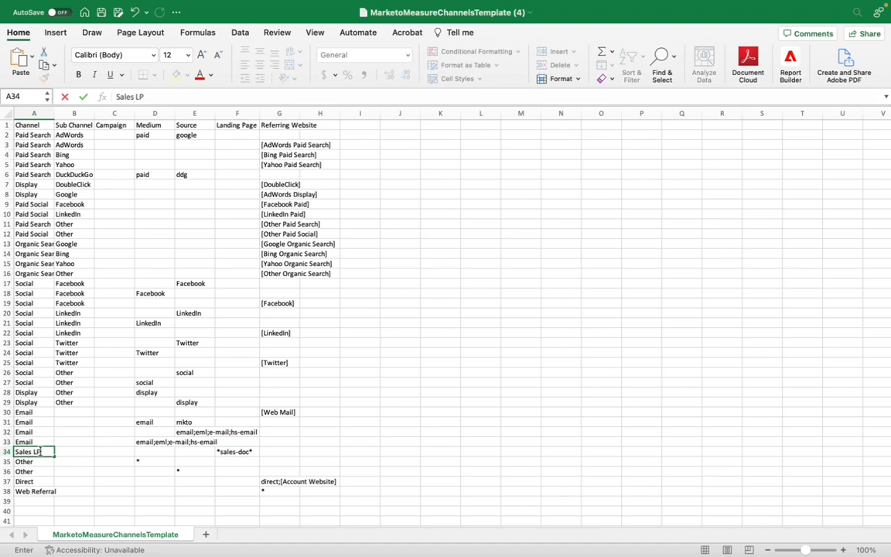
{"action": "left_click", "coordinate": [95, 442]}
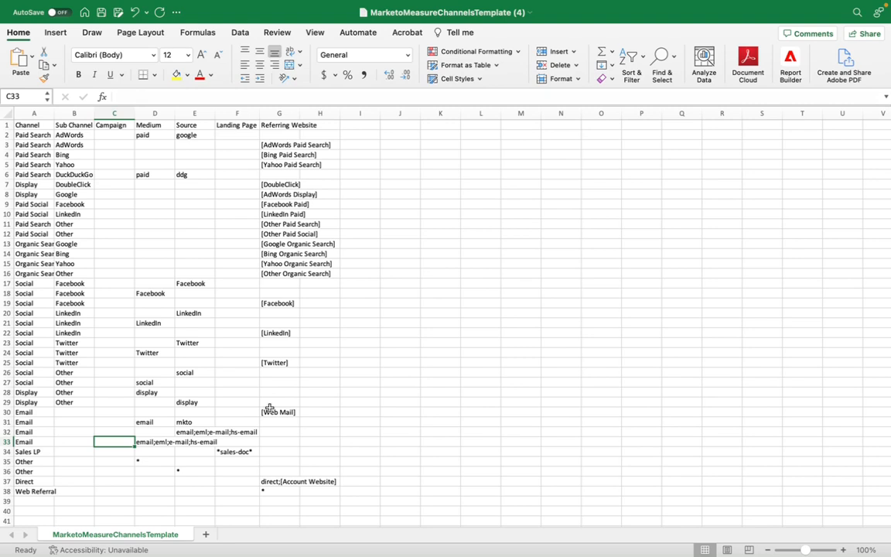
- Insert a row below the Sales LP rule and set its channel to Partners Name in row 35
{"action": "right_click", "coordinate": [6, 461]}
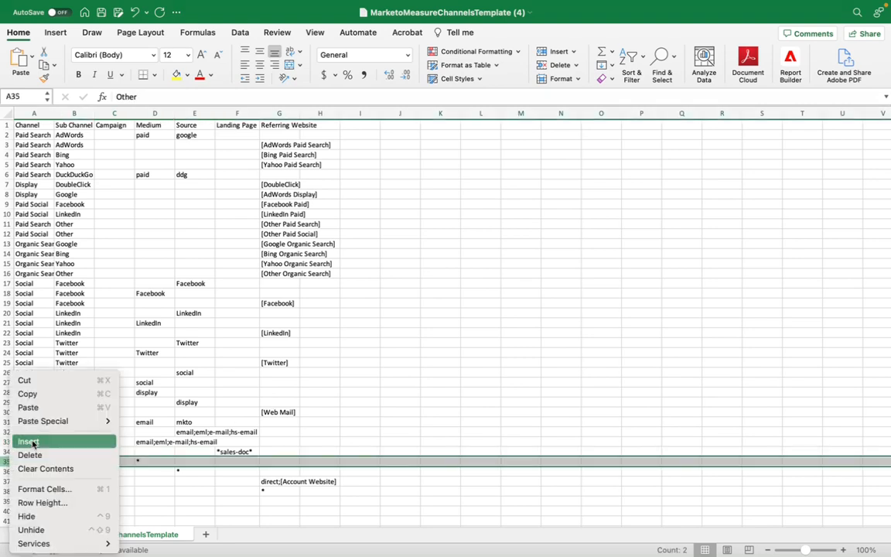
{"action": "left_click", "coordinate": [31, 441]}
{"action": "left_click", "coordinate": [37, 461]}
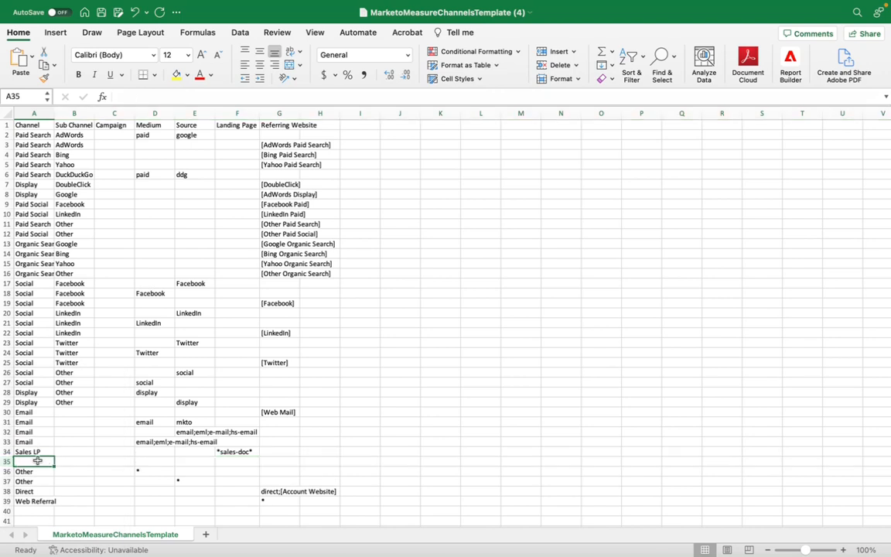
{"action": "type", "text": "Partners Name"}
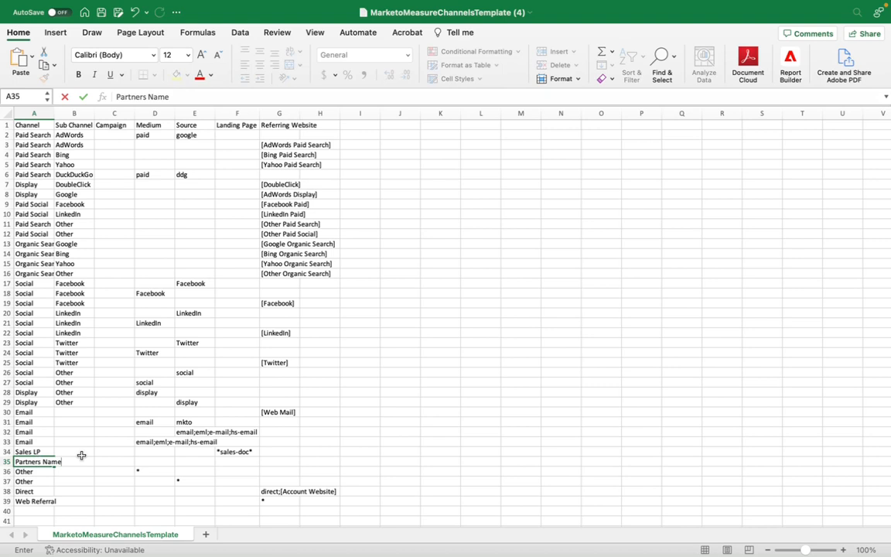
{"action": "left_click", "coordinate": [119, 461]}
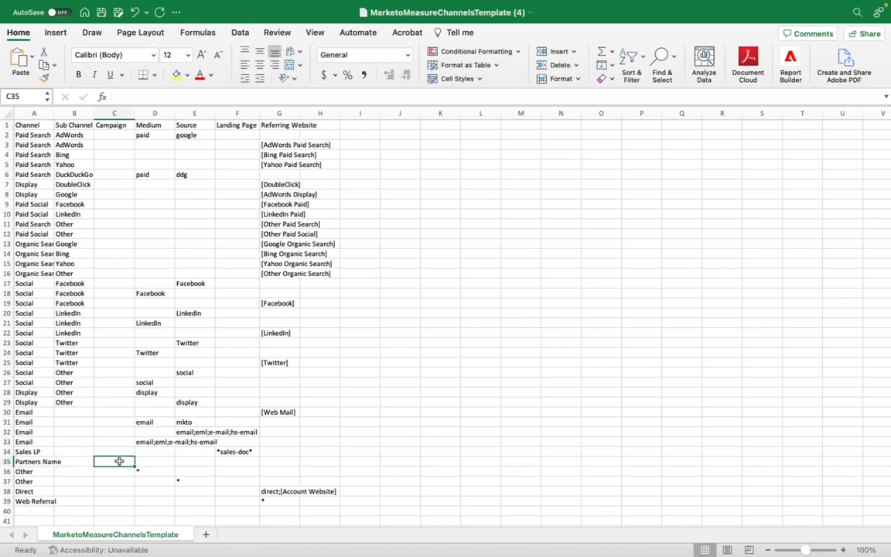
- Set the referring website of the Partners Name rule in row 35 to partnersname.com*
{"action": "left_click", "coordinate": [273, 463]}
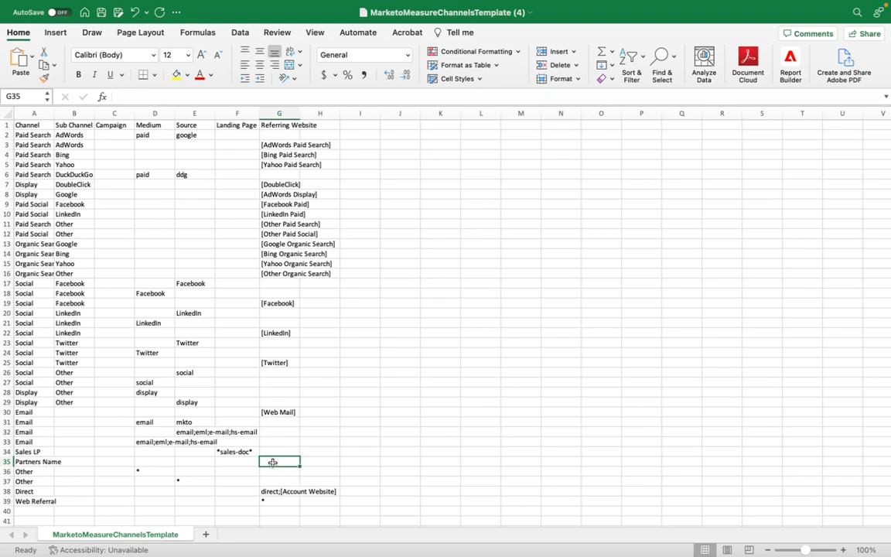
{"action": "type", "text": "partner"}
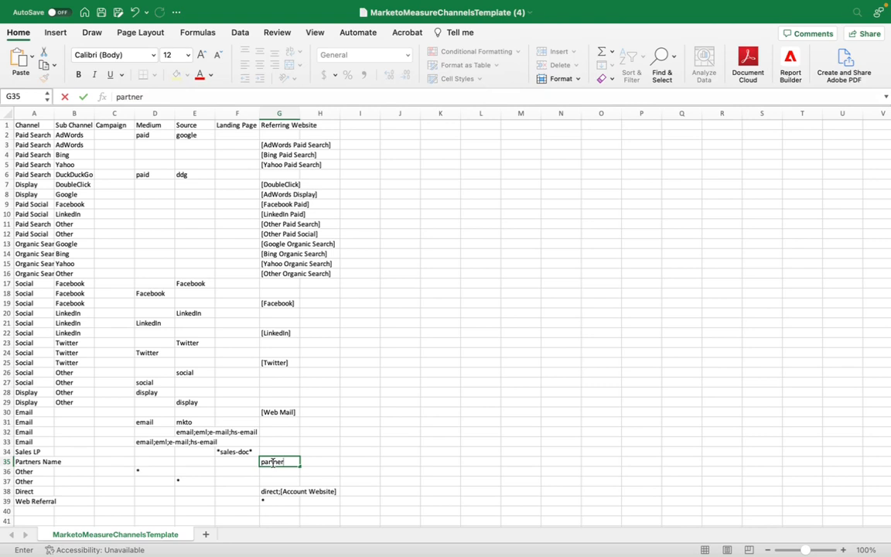
{"action": "type", "text": "sname.com*"}
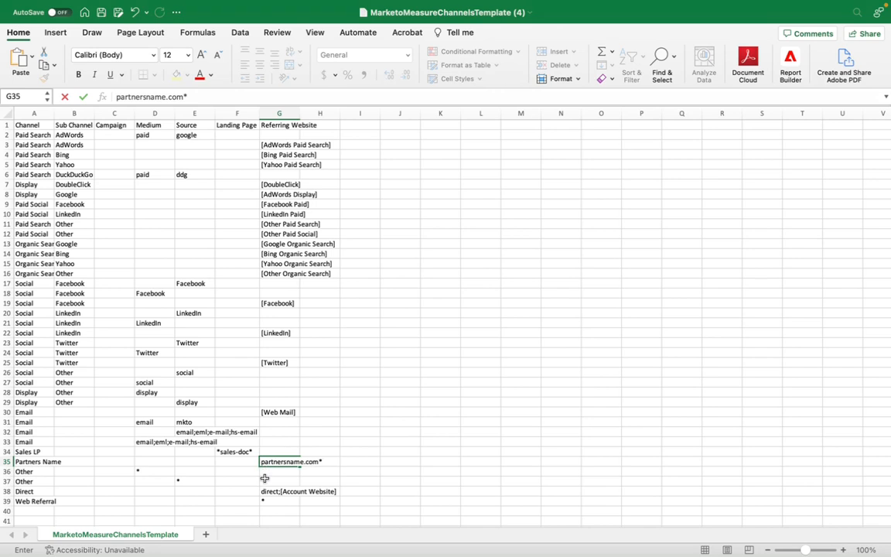
- Switch to the browser and read the online channel best practices and the custom channel rule setup guidelines
{"action": "key", "text": "ctrl+Left"}
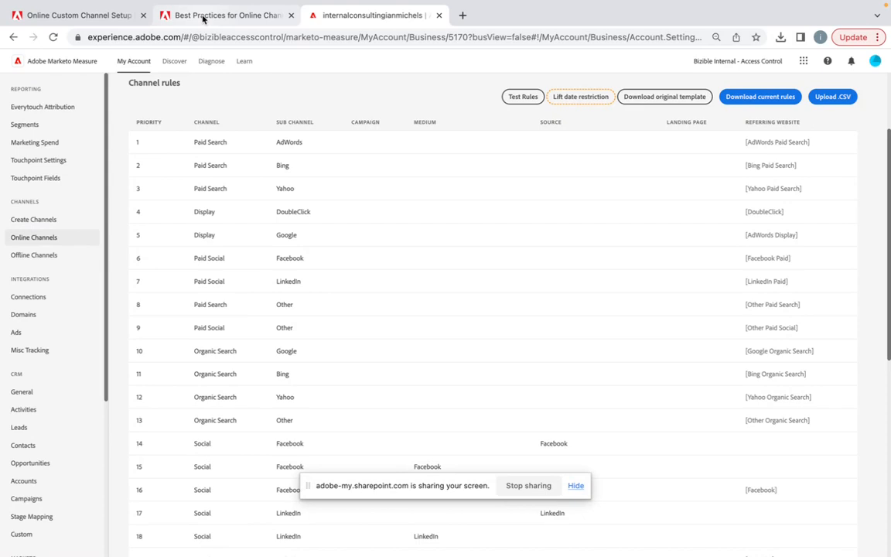
{"action": "left_click", "coordinate": [204, 15]}
{"action": "scroll", "coordinate": [298, 310], "scroll_direction": "down", "scroll_amount": 15}
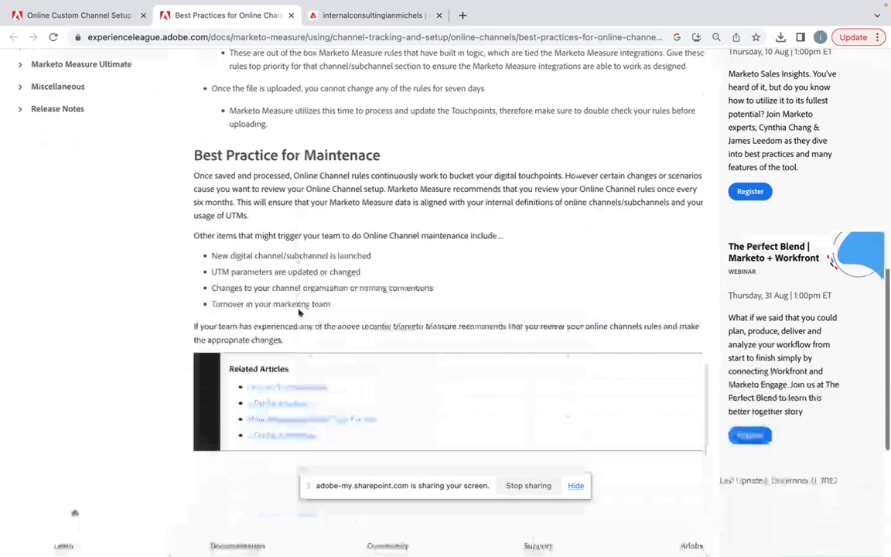
{"action": "left_click", "coordinate": [128, 17]}
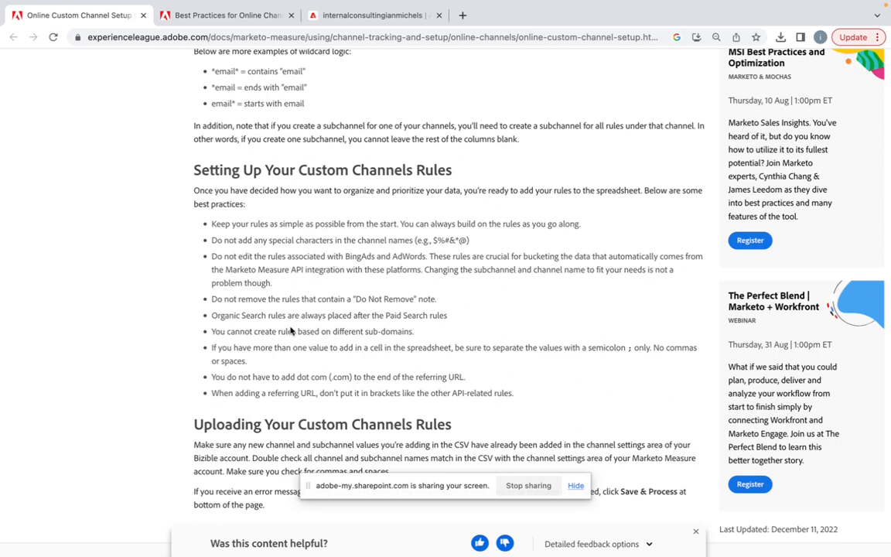
- Switch back to Excel and review the Campaign column, the first AdWords rule's medium and source, and the bracketed referring websites
{"action": "key", "text": "ctrl+Right"}
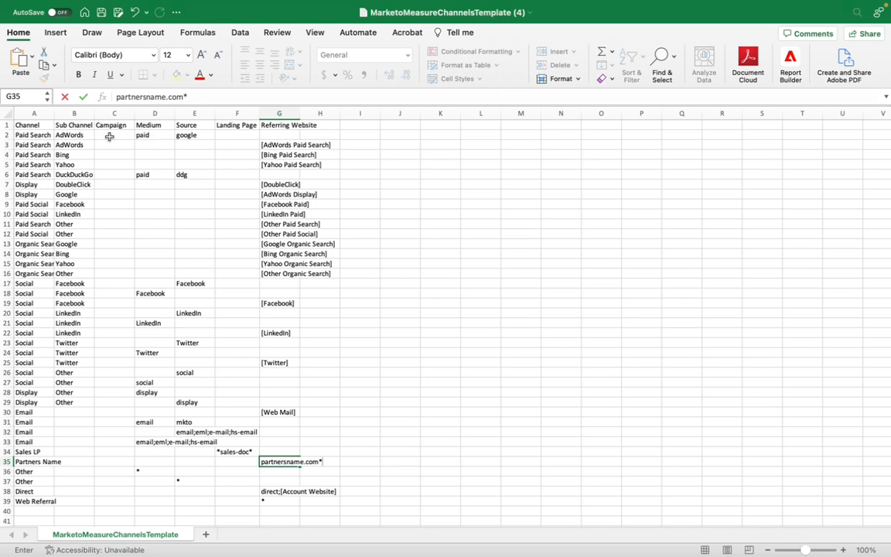
{"action": "left_click_drag", "start_coordinate": [109, 137], "coordinate": [100, 312]}
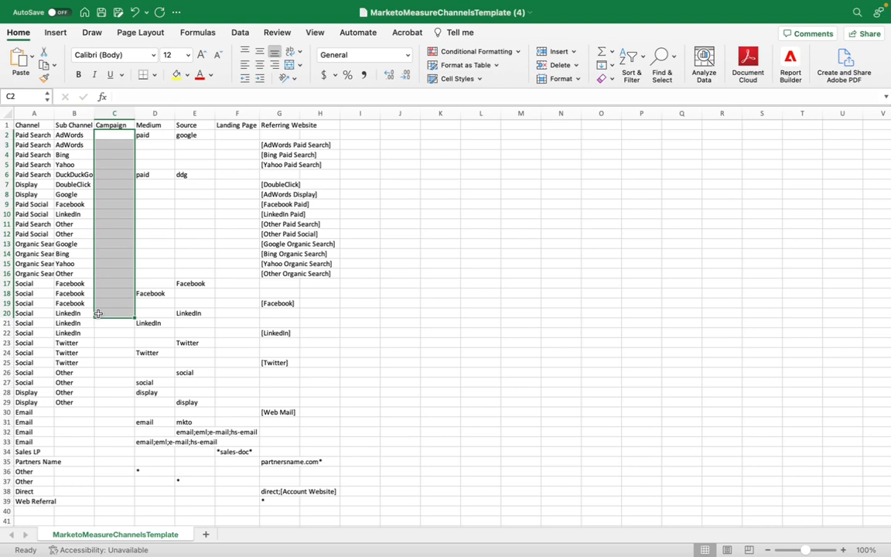
{"action": "left_click", "coordinate": [158, 233]}
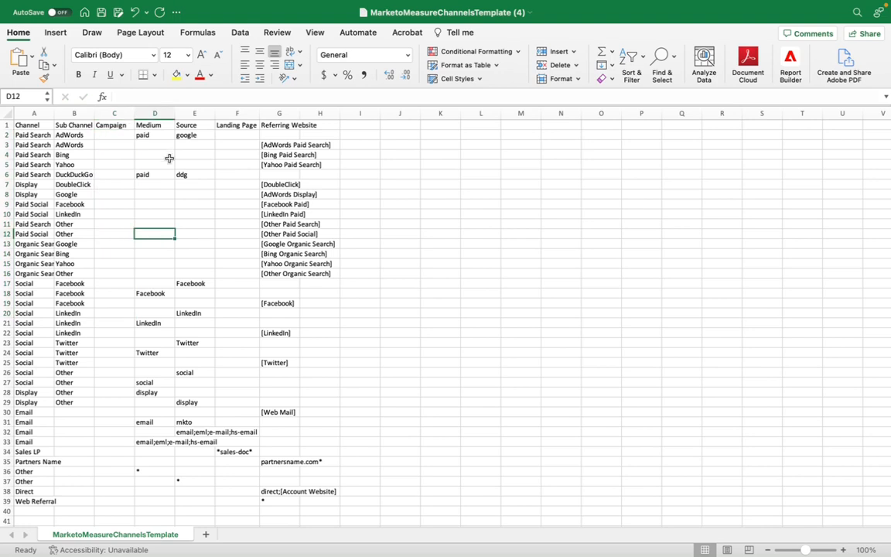
{"action": "left_click", "coordinate": [145, 135]}
{"action": "left_click", "coordinate": [180, 137]}
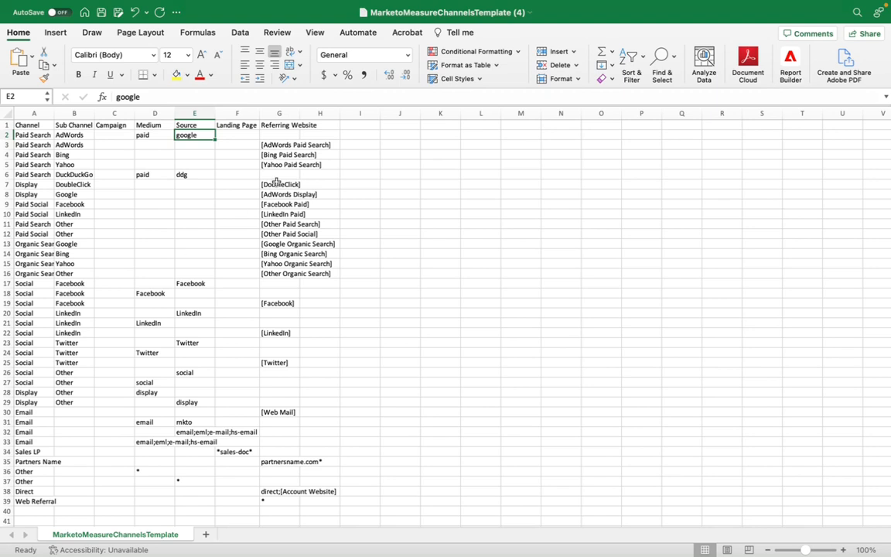
{"action": "left_click_drag", "start_coordinate": [268, 184], "coordinate": [276, 289]}
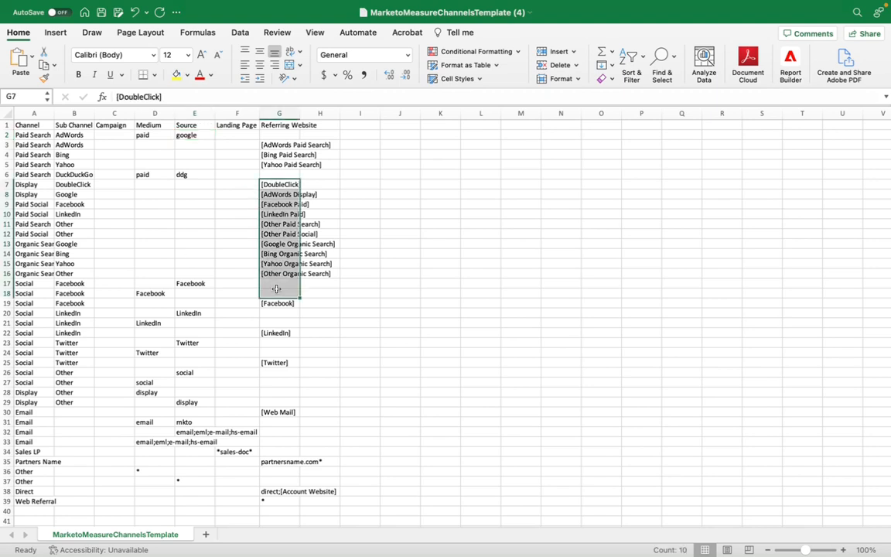
{"action": "left_click", "coordinate": [205, 243]}
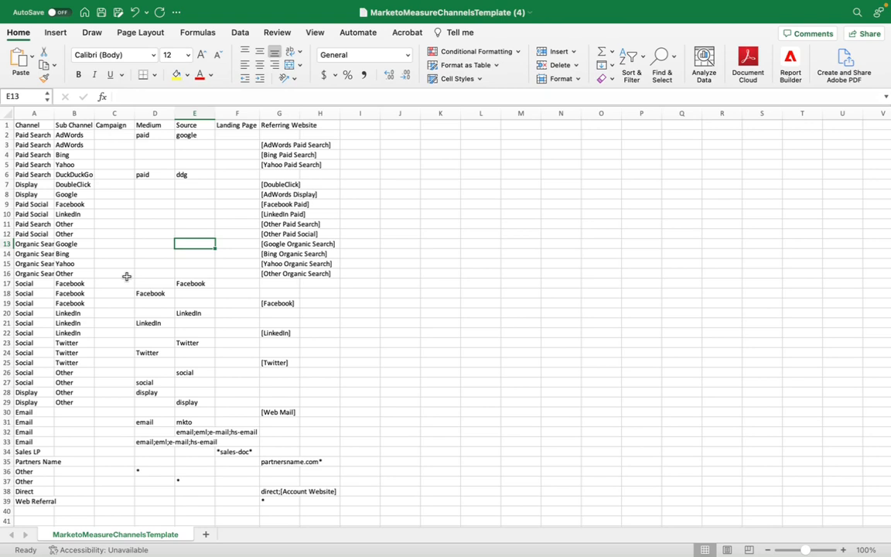
- Return to the custom channel setup guidelines in the browser
{"action": "key", "text": "ctrl+Left"}
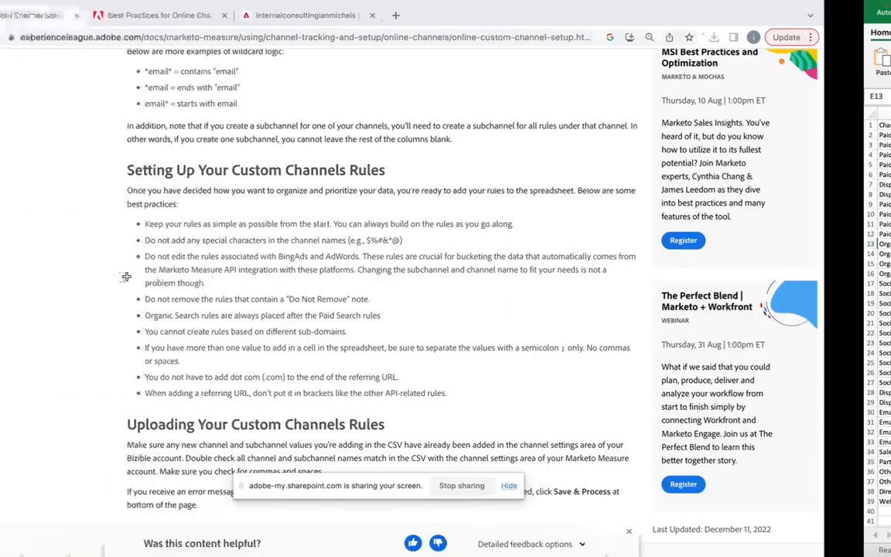